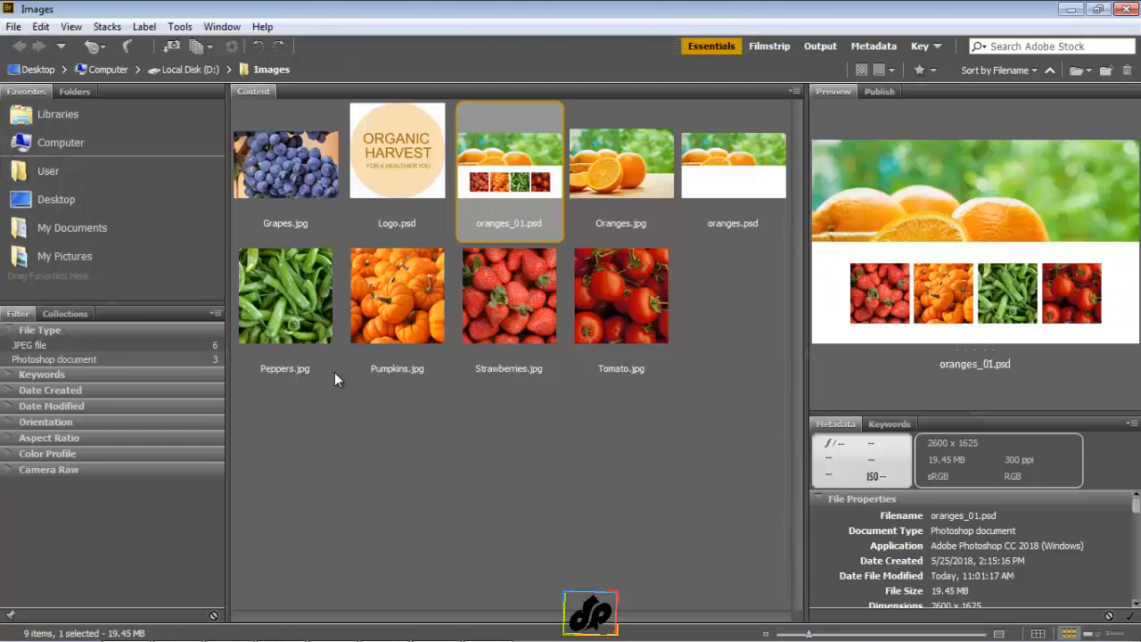
Open Logo.psd in Photoshop and group its ORGANIC HARVEST text layer with the Ellipse 1 layer.
{"action": "double_click", "coordinate": [396, 156]}
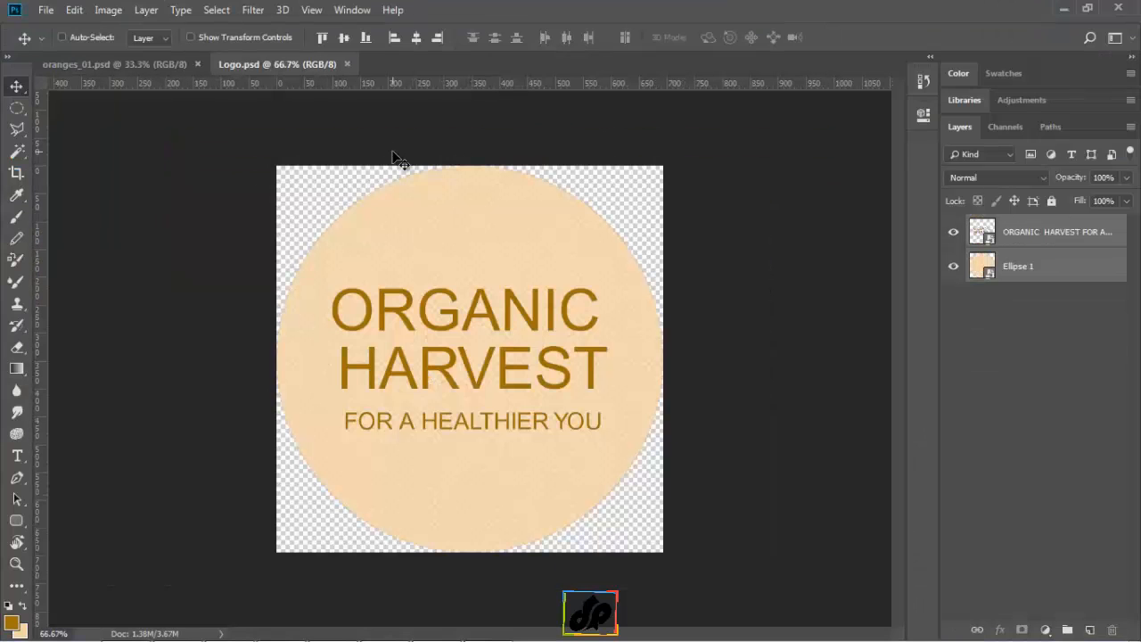
{"action": "left_click", "coordinate": [1029, 265]}
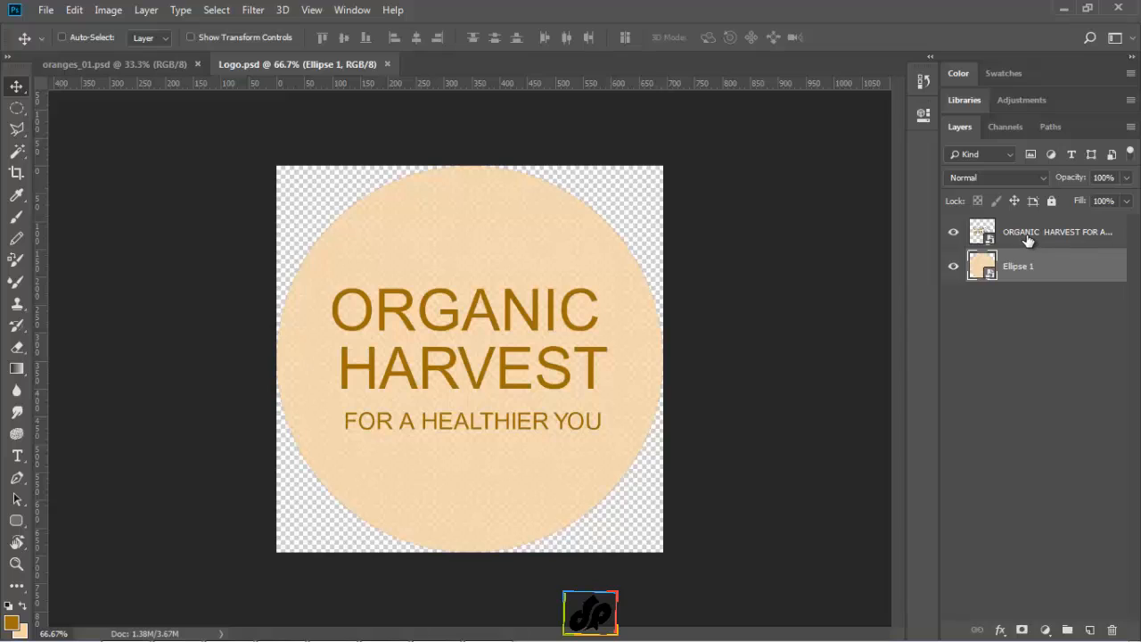
{"action": "left_click", "coordinate": [1023, 234]}
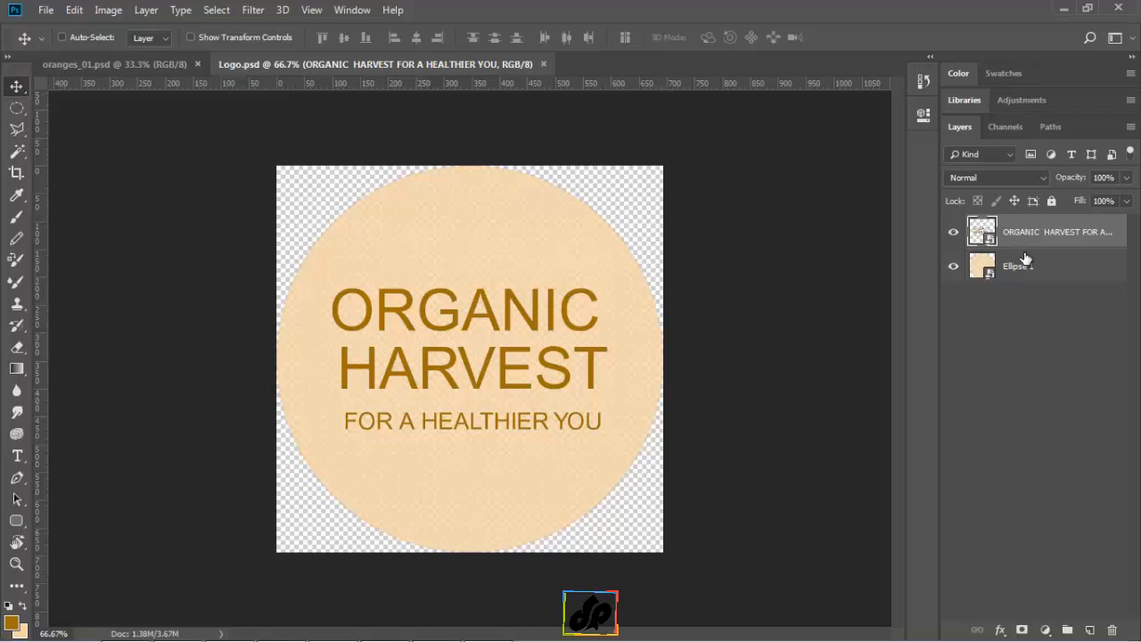
{"action": "left_click", "coordinate": [1026, 263]}
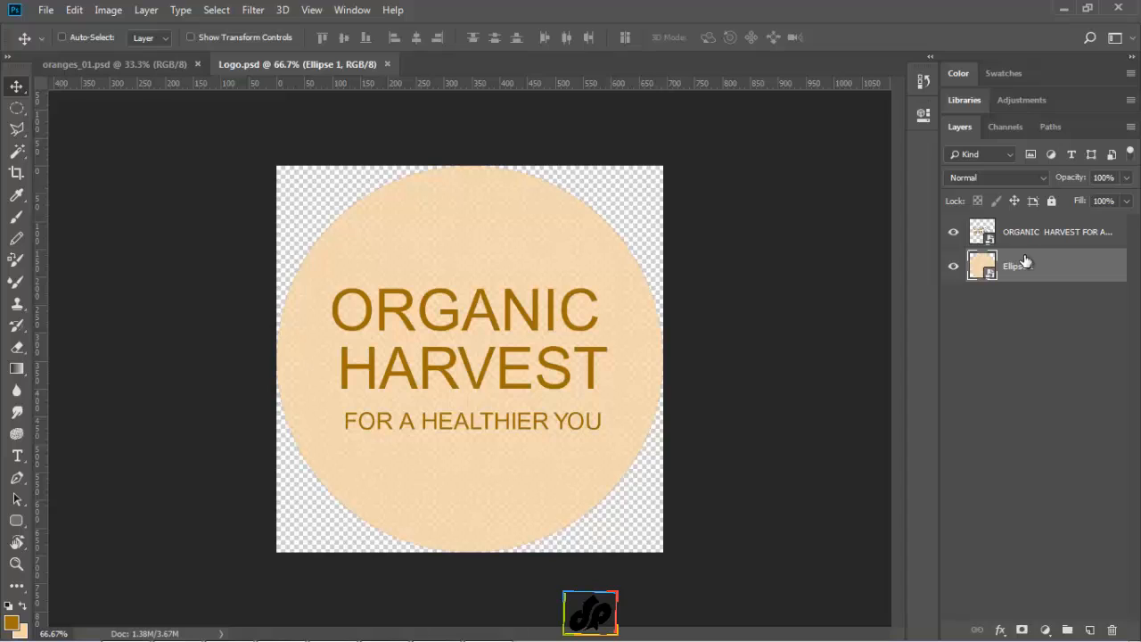
{"action": "left_click", "coordinate": [1016, 233], "text": "shift"}
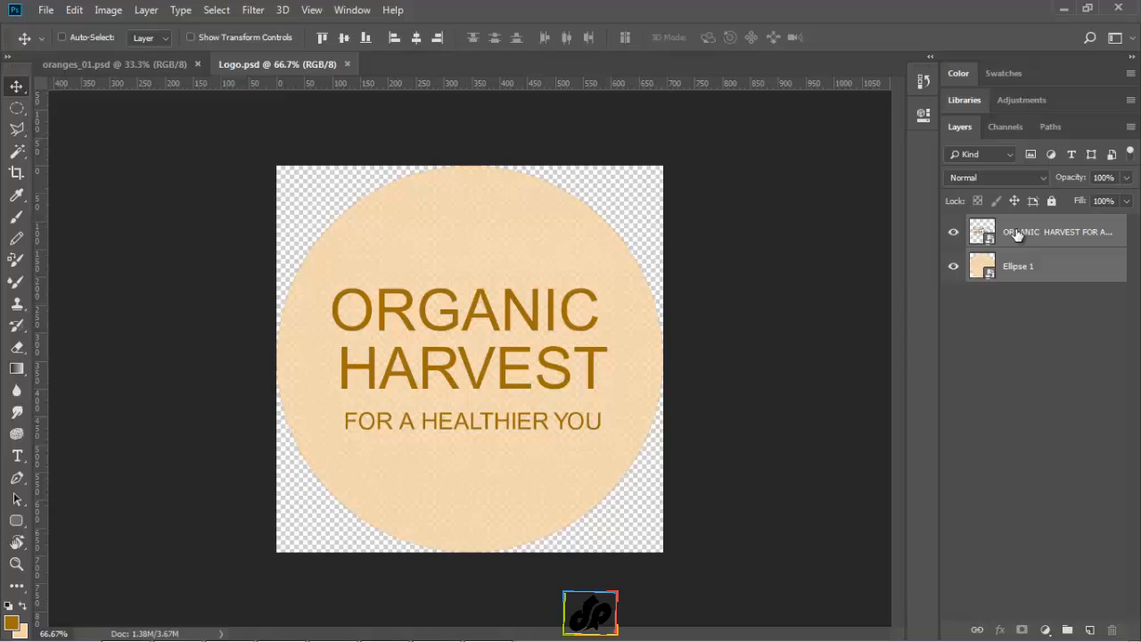
{"action": "left_click", "coordinate": [1067, 630]}
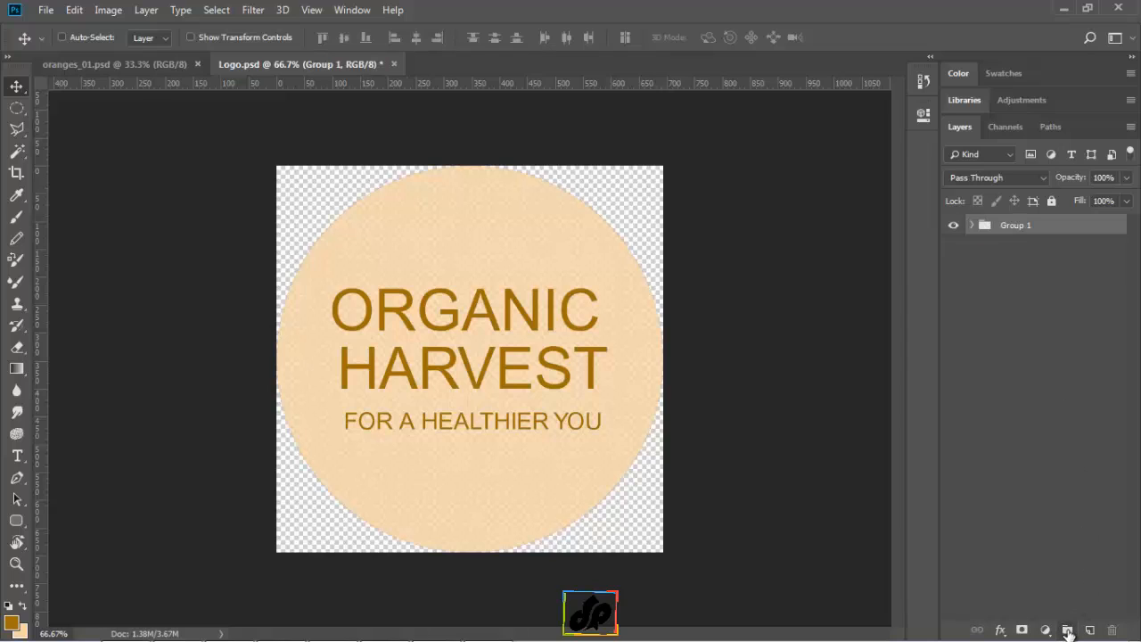
Expand the new layer group and rename it logo.
{"action": "left_click", "coordinate": [971, 226]}
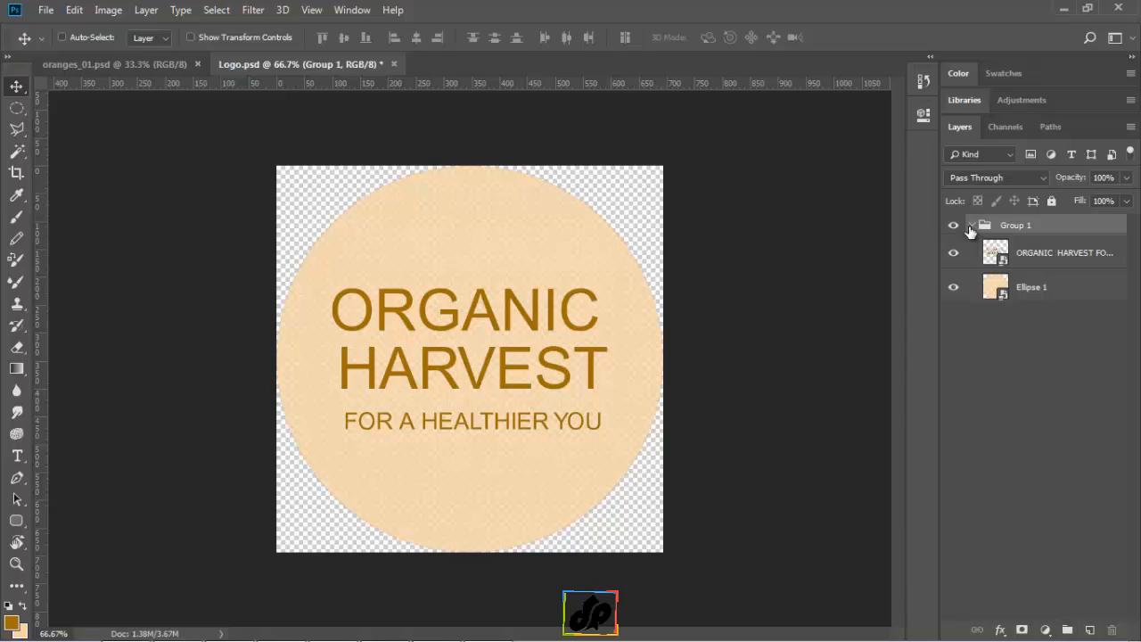
{"action": "double_click", "coordinate": [1017, 225]}
{"action": "type", "text": "logo"}
{"action": "key", "text": "Return"}
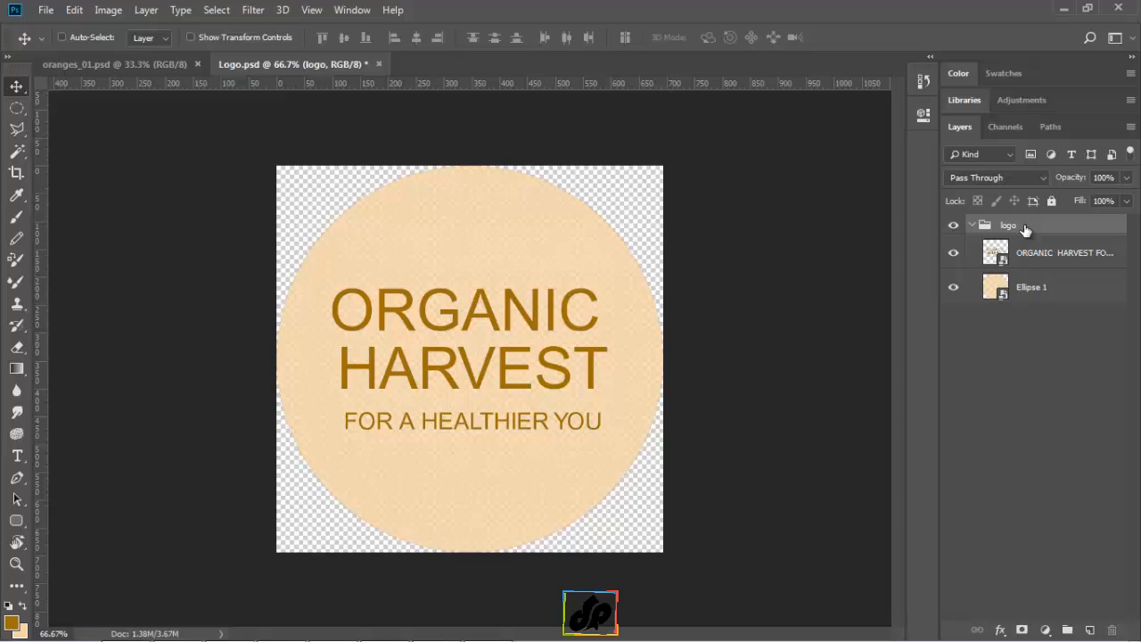
Tile both documents to copy the logo group into oranges_01.psd, and close Logo.psd without saving.
{"action": "left_click", "coordinate": [356, 12]}
{"action": "mouse_move", "coordinate": [415, 25]}
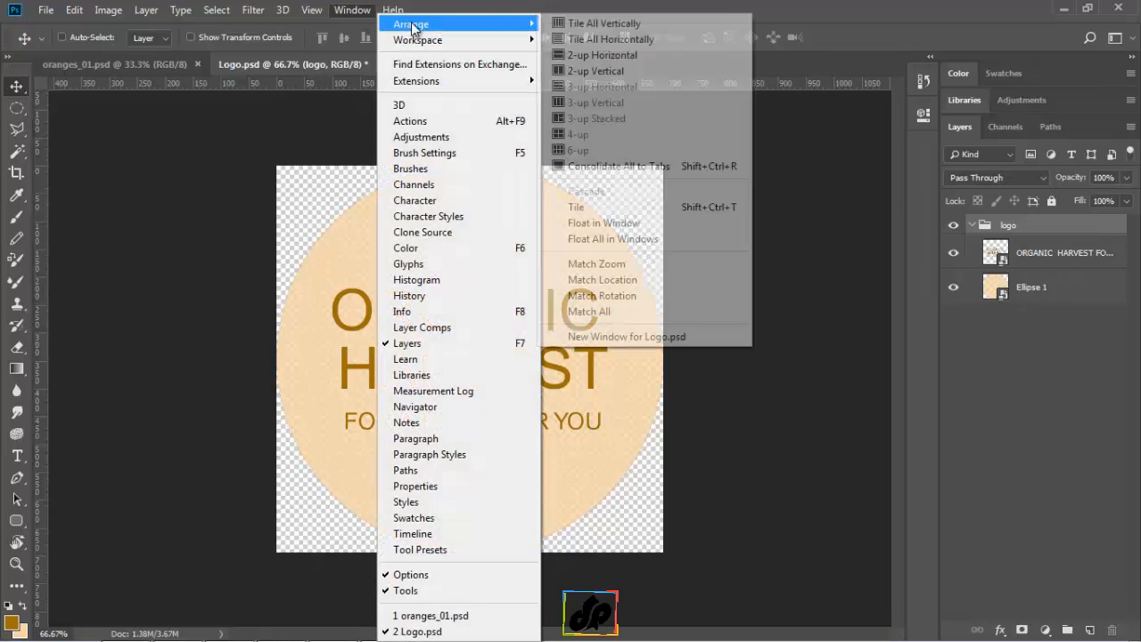
{"action": "left_click", "coordinate": [595, 206]}
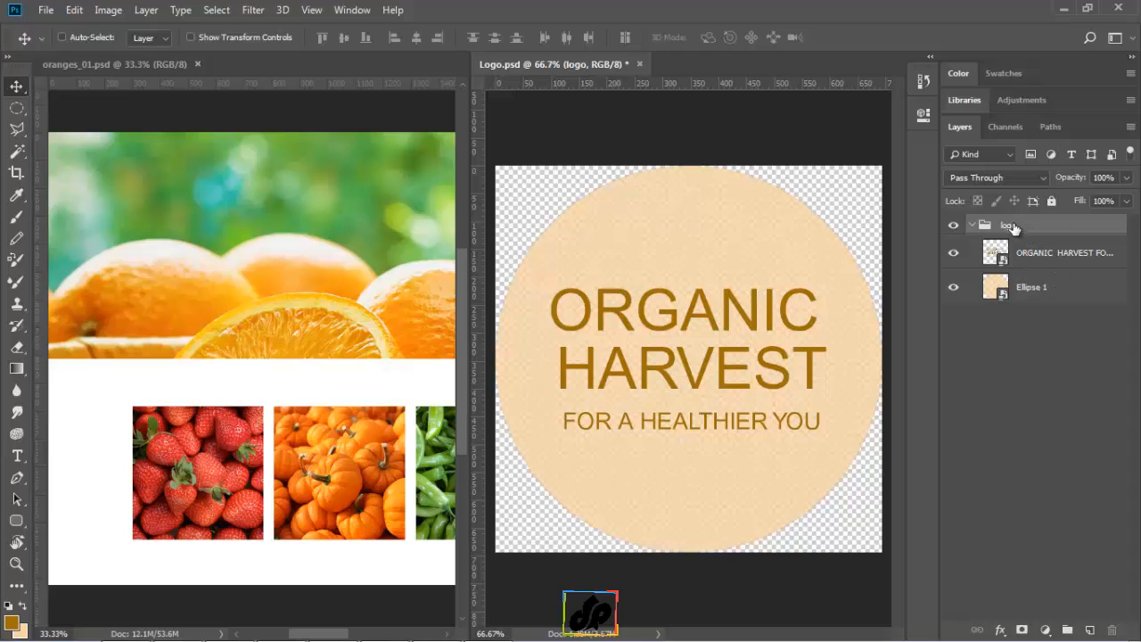
{"action": "left_click_drag", "start_coordinate": [1011, 229], "coordinate": [275, 269]}
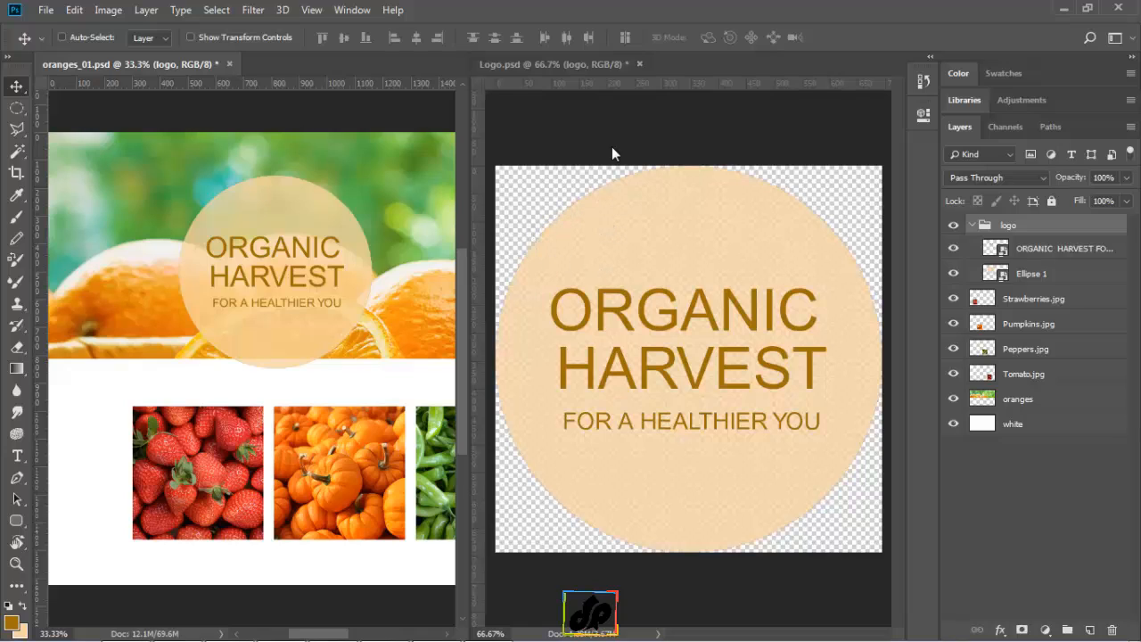
{"action": "left_click", "coordinate": [639, 64]}
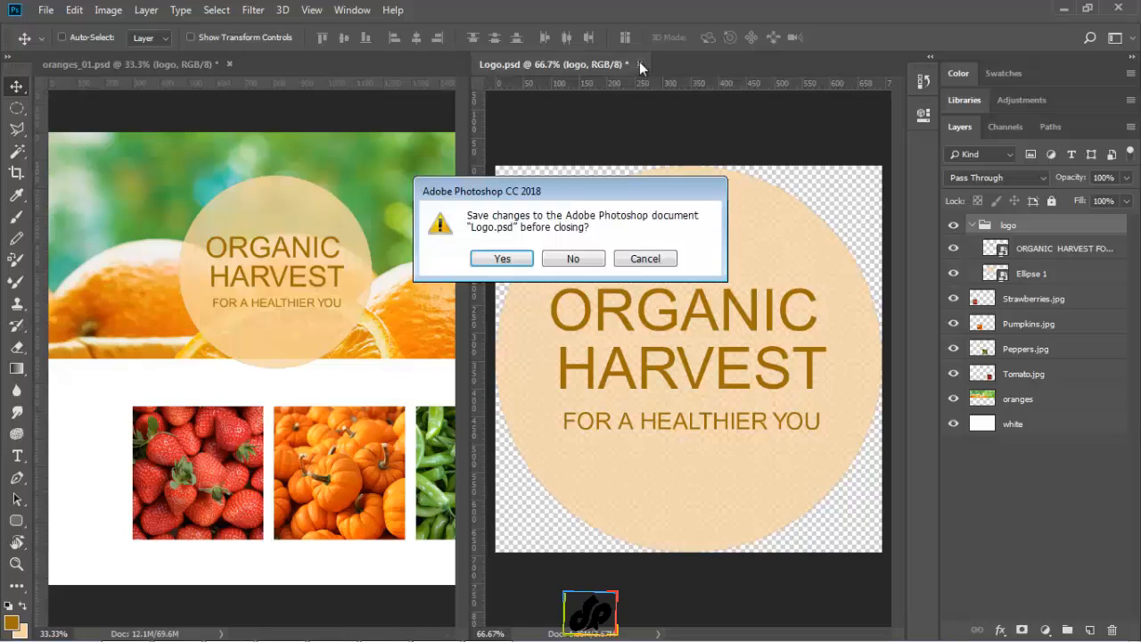
{"action": "left_click", "coordinate": [569, 259]}
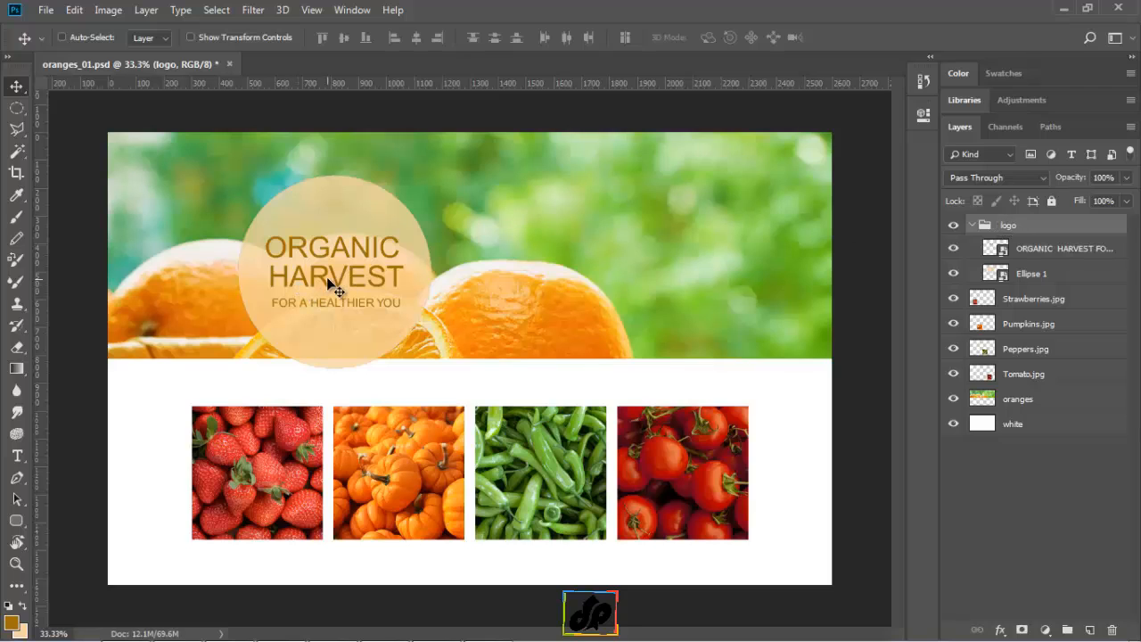
Move the logo group to the middle of the oranges photo and scale it down proportionally about its centre.
{"action": "left_click_drag", "start_coordinate": [327, 284], "coordinate": [466, 258]}
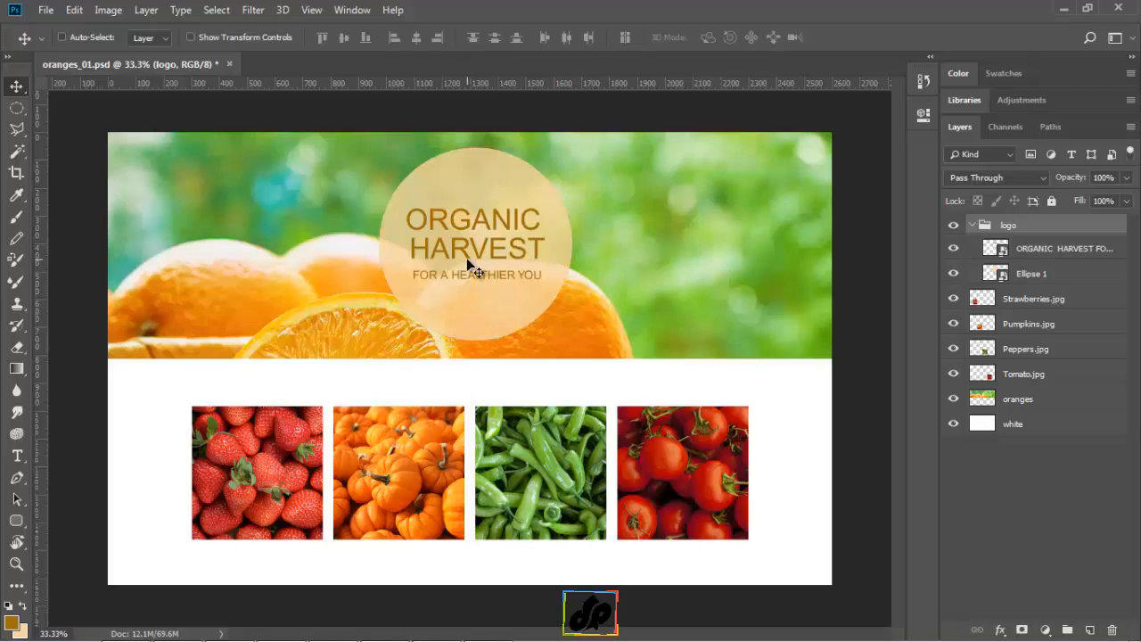
{"action": "left_click", "coordinate": [78, 10]}
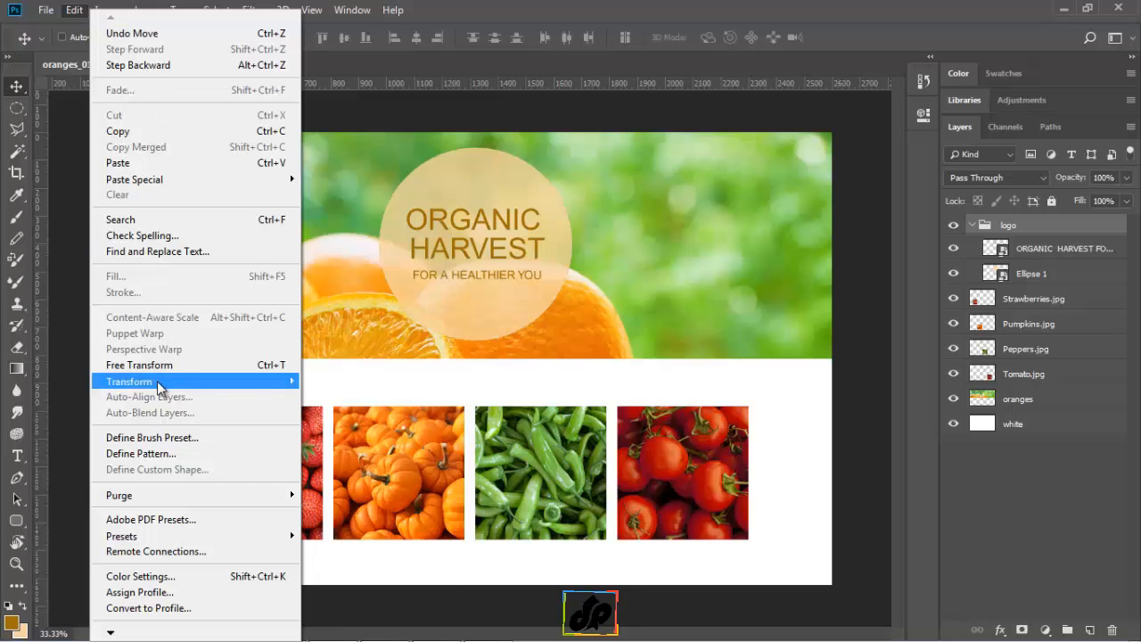
{"action": "mouse_move", "coordinate": [159, 385]}
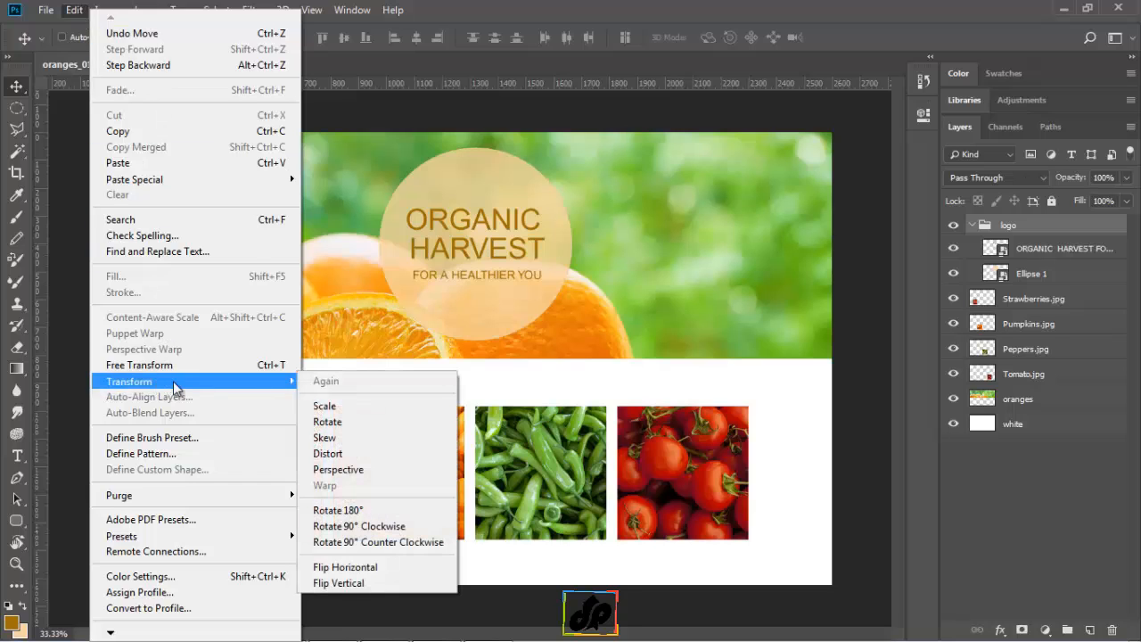
{"action": "left_click", "coordinate": [339, 408]}
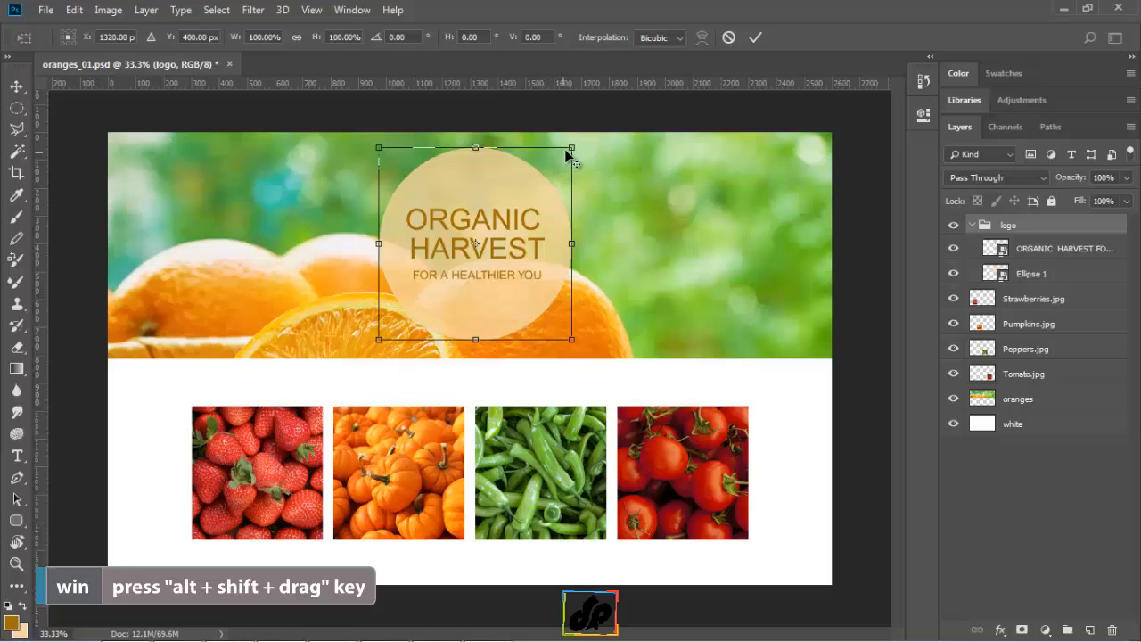
{"action": "left_click_drag", "start_coordinate": [571, 148], "coordinate": [548, 170]}
{"action": "left_click_drag", "start_coordinate": [502, 255], "coordinate": [503, 262]}
{"action": "key", "text": "Return"}
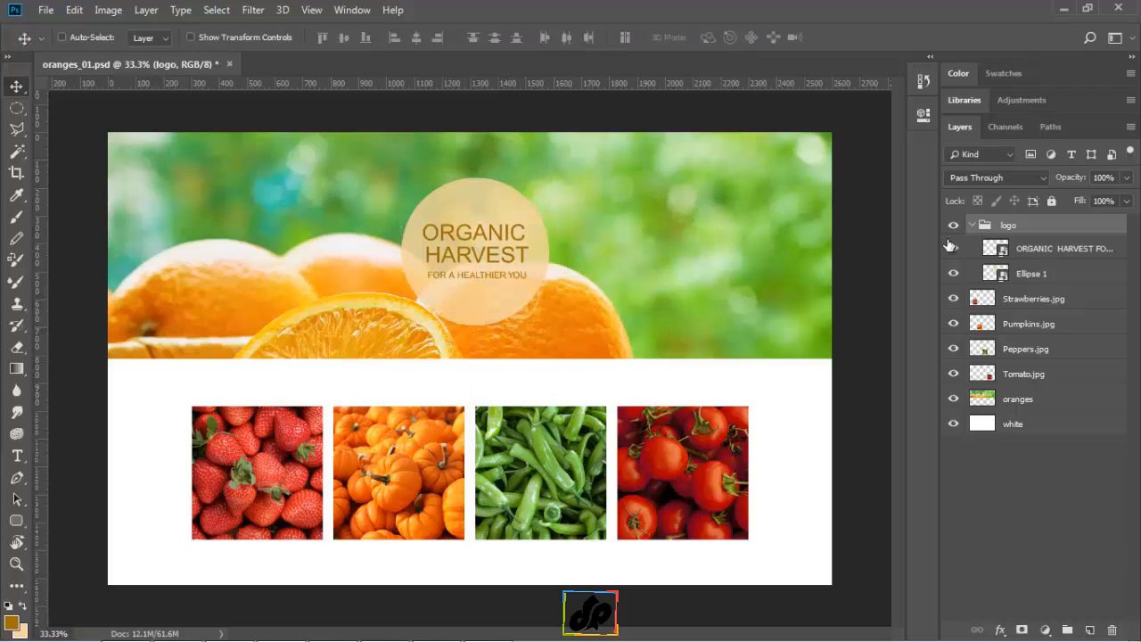
Set the opacity of the ORGANIC HARVEST text layer to 50%.
{"action": "left_click", "coordinate": [1055, 254]}
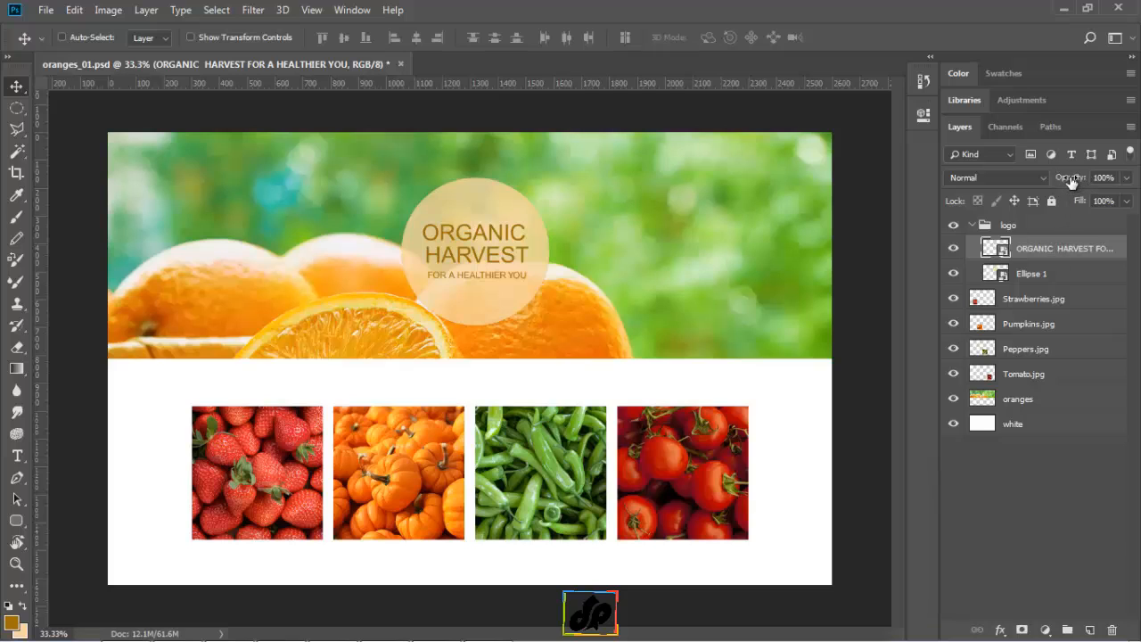
{"action": "left_click_drag", "start_coordinate": [1071, 181], "coordinate": [1095, 178]}
{"action": "double_click", "coordinate": [1108, 178]}
{"action": "type", "text": "50"}
{"action": "key", "text": "Return"}
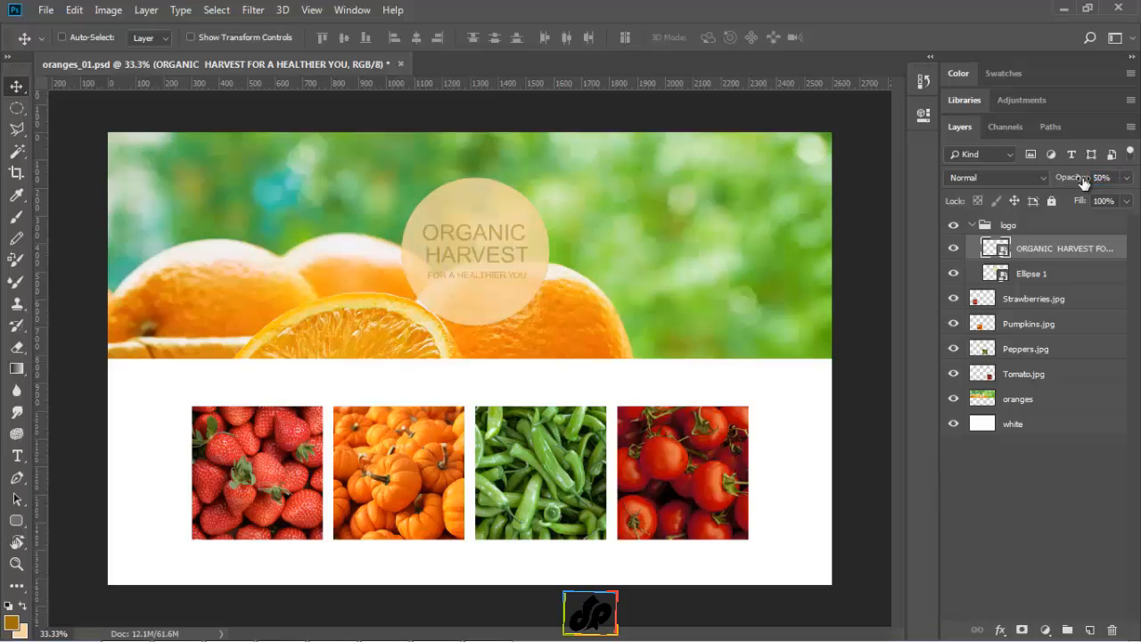
Try several opacity levels on the ORGANIC HARVEST text layer, including 0%, and set it back to 100%.
{"action": "left_click", "coordinate": [1127, 179]}
{"action": "mouse_move", "coordinate": [1086, 197]}
{"action": "left_mouse_down"}
{"action": "mouse_move", "coordinate": [1055, 197]}
{"action": "mouse_move", "coordinate": [1109, 198]}
{"action": "mouse_move", "coordinate": [1092, 195]}
{"action": "left_mouse_up"}
{"action": "key", "text": "7"}
{"action": "key", "text": "4"}
{"action": "key", "text": "0"}
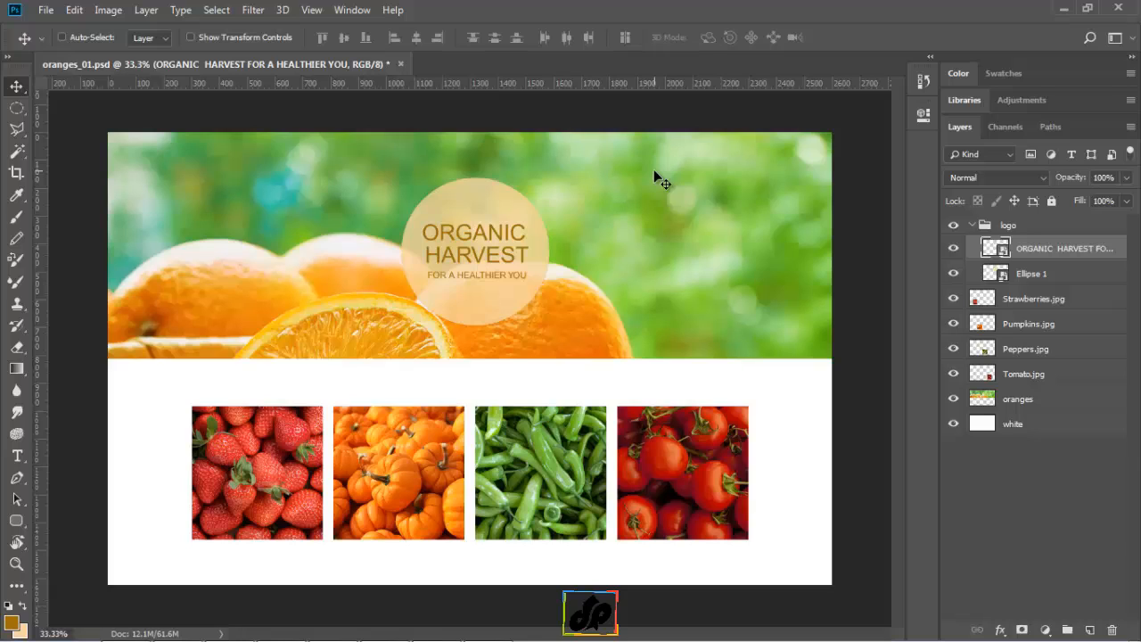
{"action": "key", "text": "0"}
{"action": "key", "text": "0"}
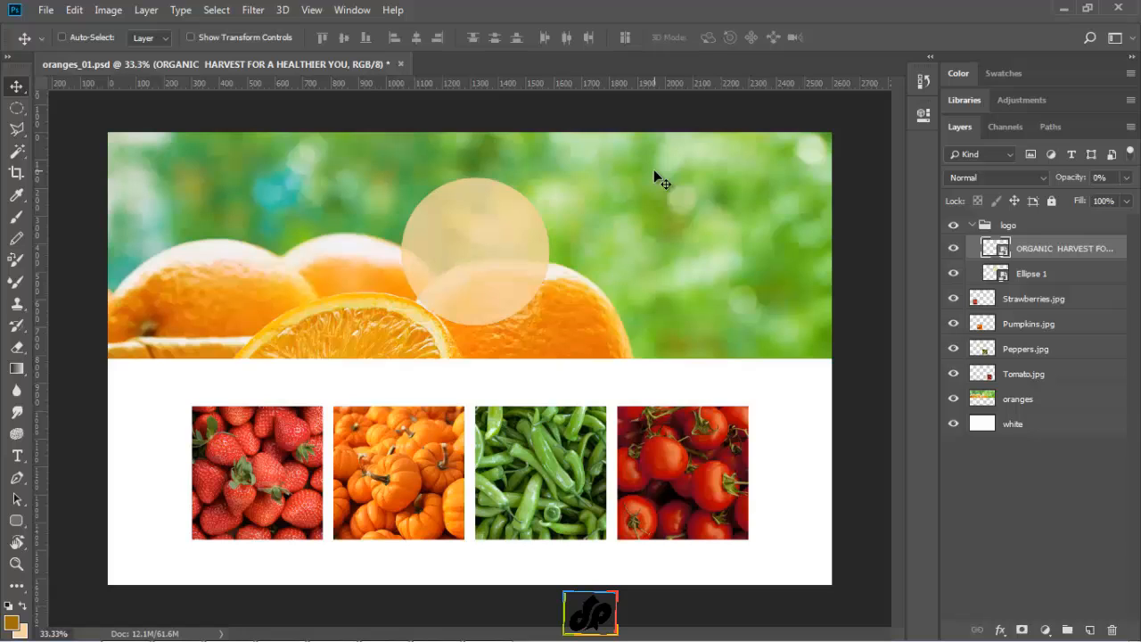
{"action": "key", "text": "0"}
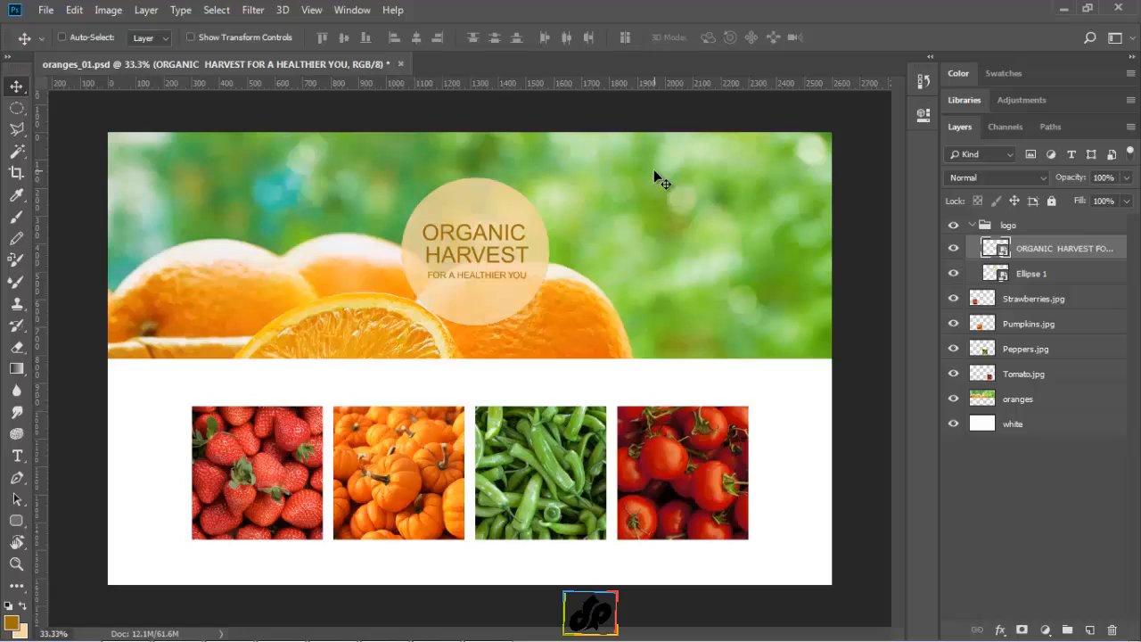
Try 80% opacity on the whole logo group and return it to 100%.
{"action": "left_click", "coordinate": [1010, 228]}
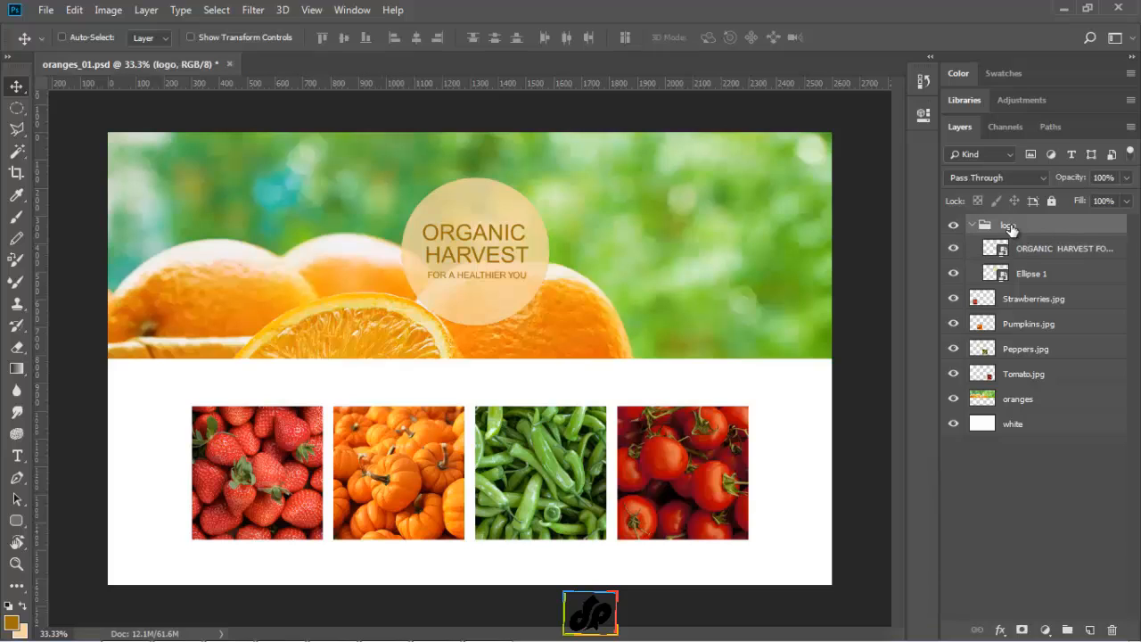
{"action": "key", "text": "8"}
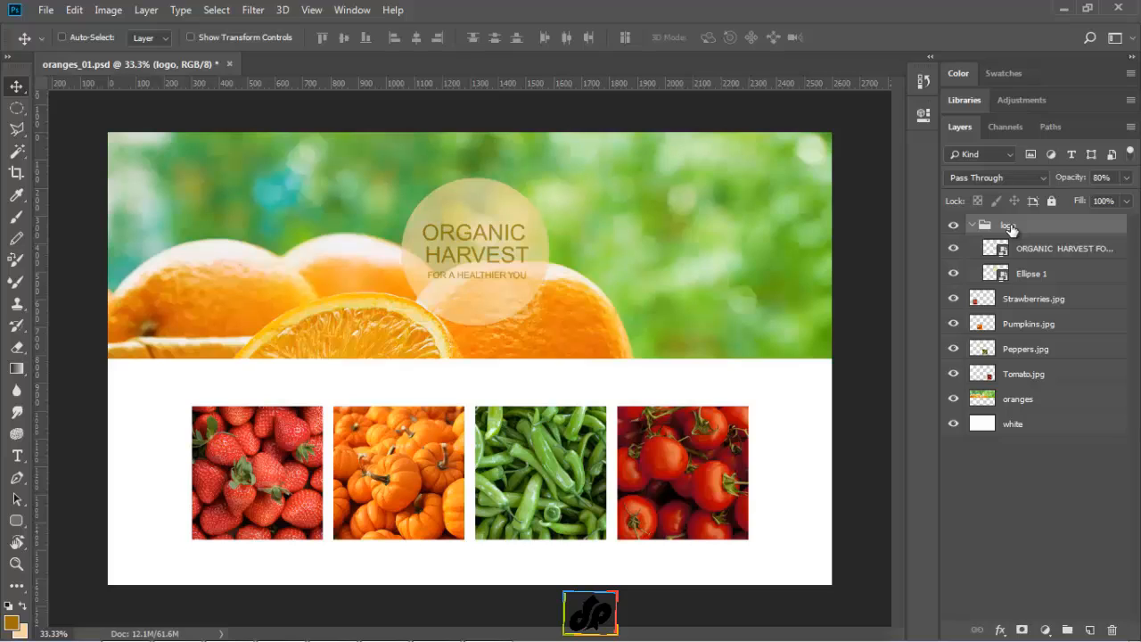
{"action": "key", "text": "0"}
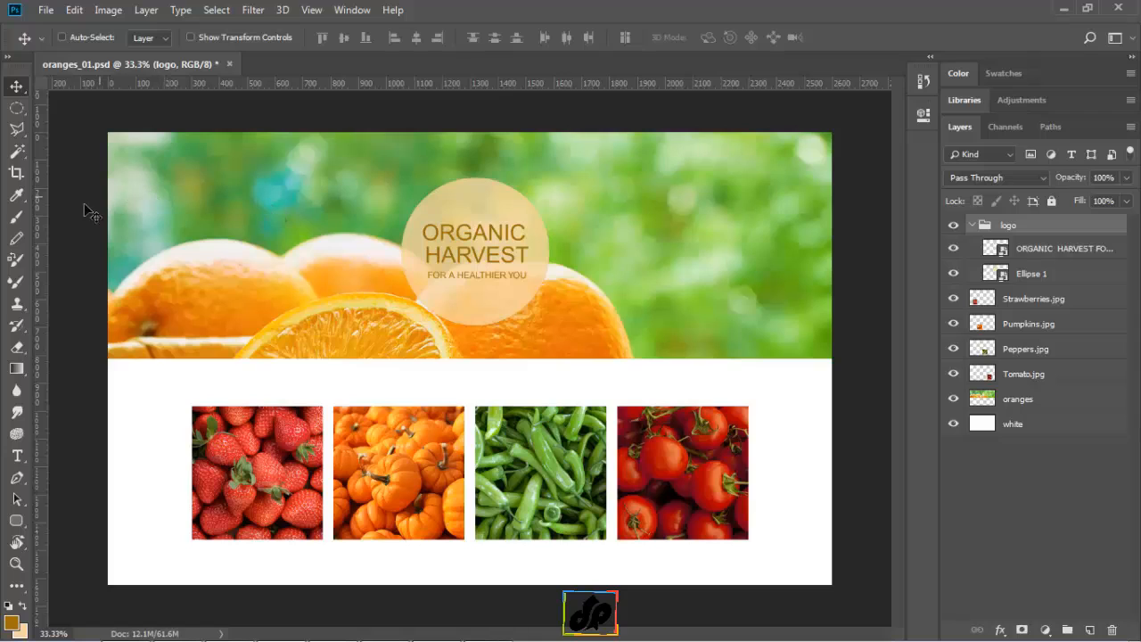
Set the Brush tool's opacity to 50% and switch back to the Move tool.
{"action": "left_click", "coordinate": [17, 219]}
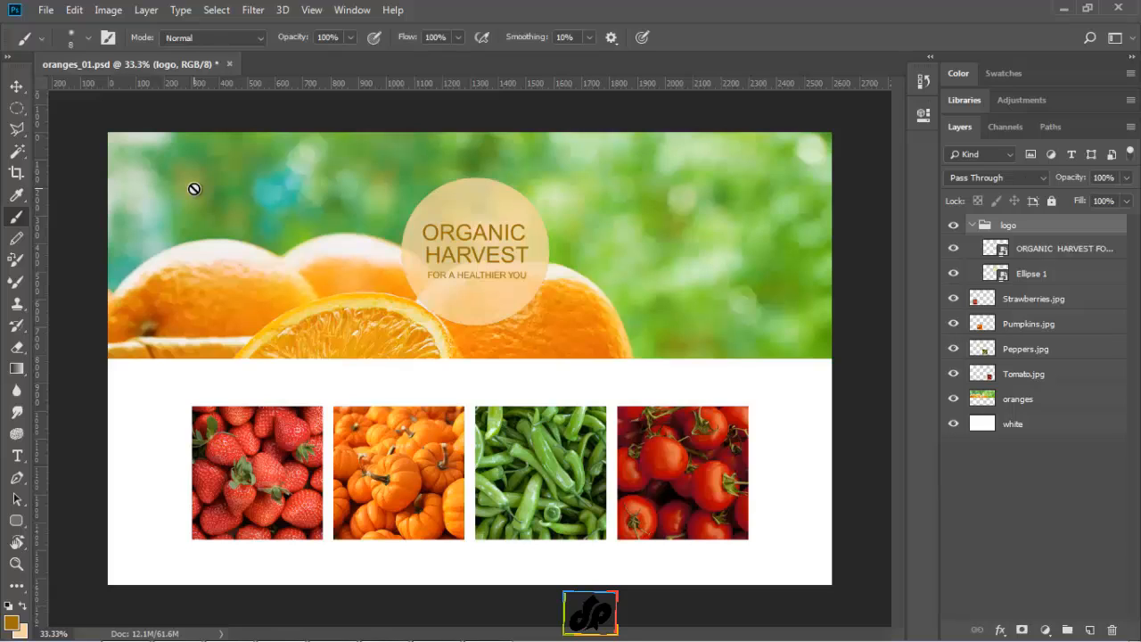
{"action": "key", "text": "5"}
{"action": "left_click", "coordinate": [16, 88]}
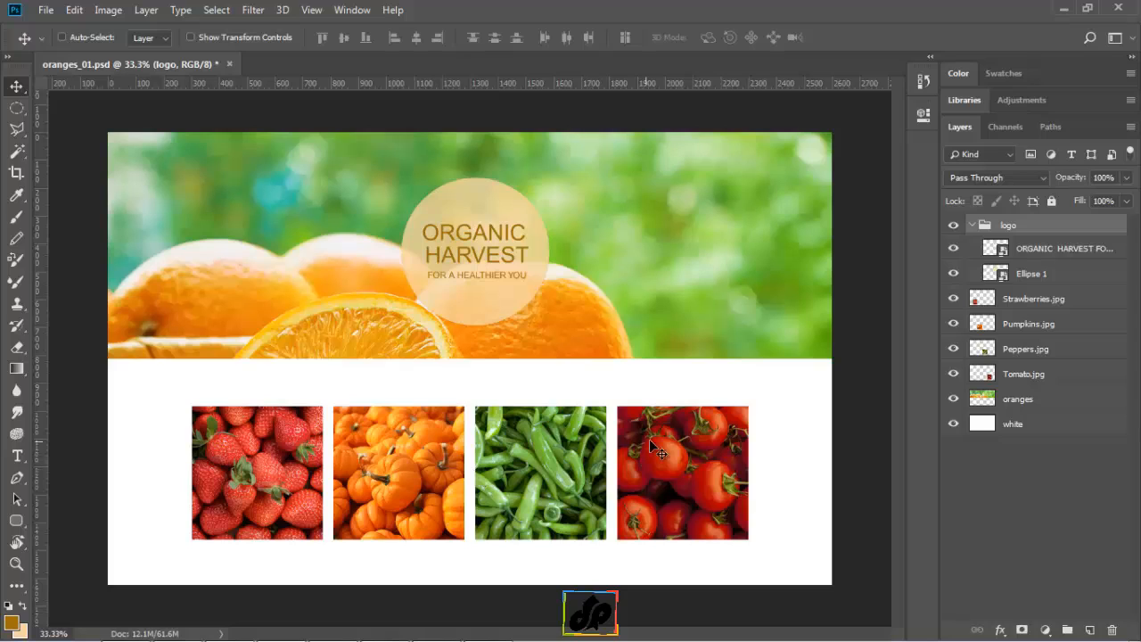
Group the Strawberries, Pumpkins, Peppers and Tomato layers, and expand the new group.
{"action": "left_click", "coordinate": [1014, 300]}
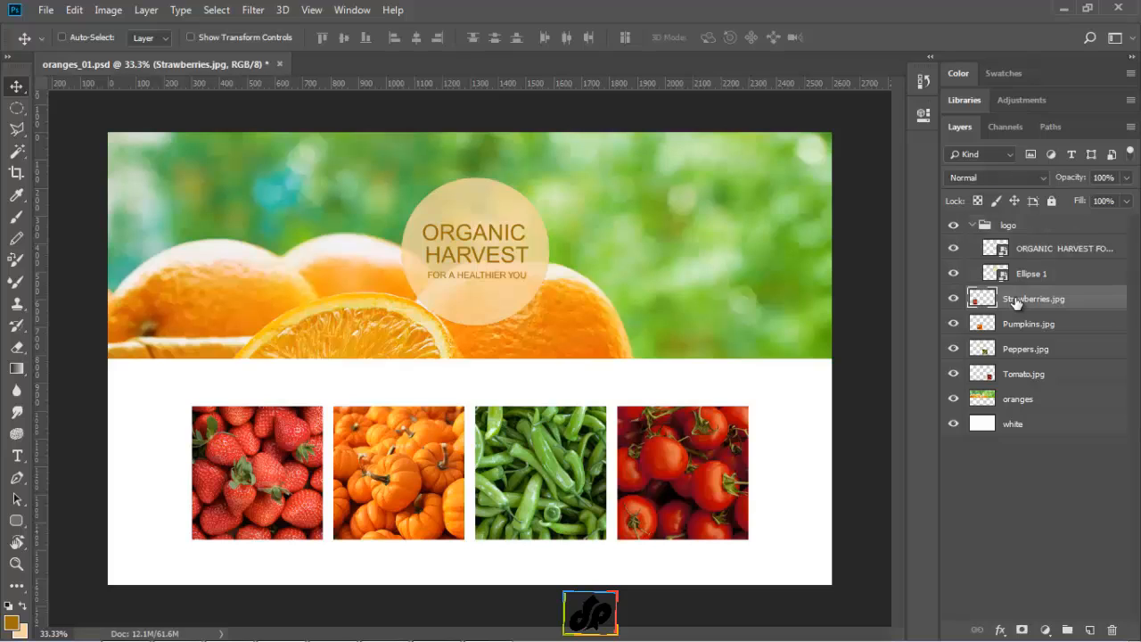
{"action": "left_click", "coordinate": [1020, 375], "text": "shift"}
{"action": "key", "text": "ctrl"}
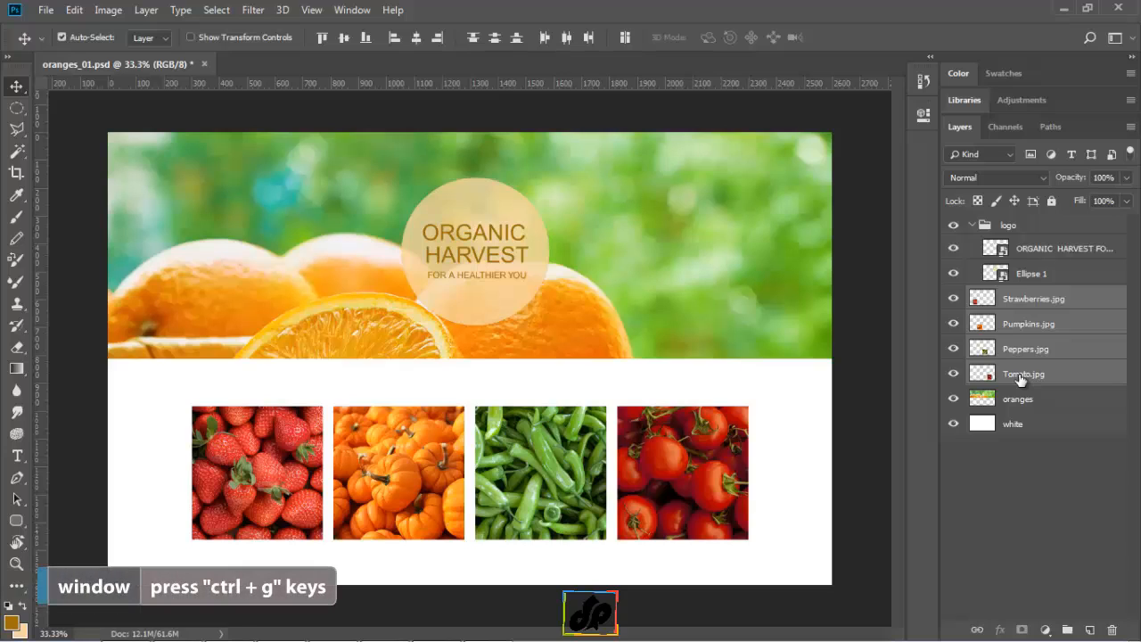
{"action": "key", "text": "ctrl+g"}
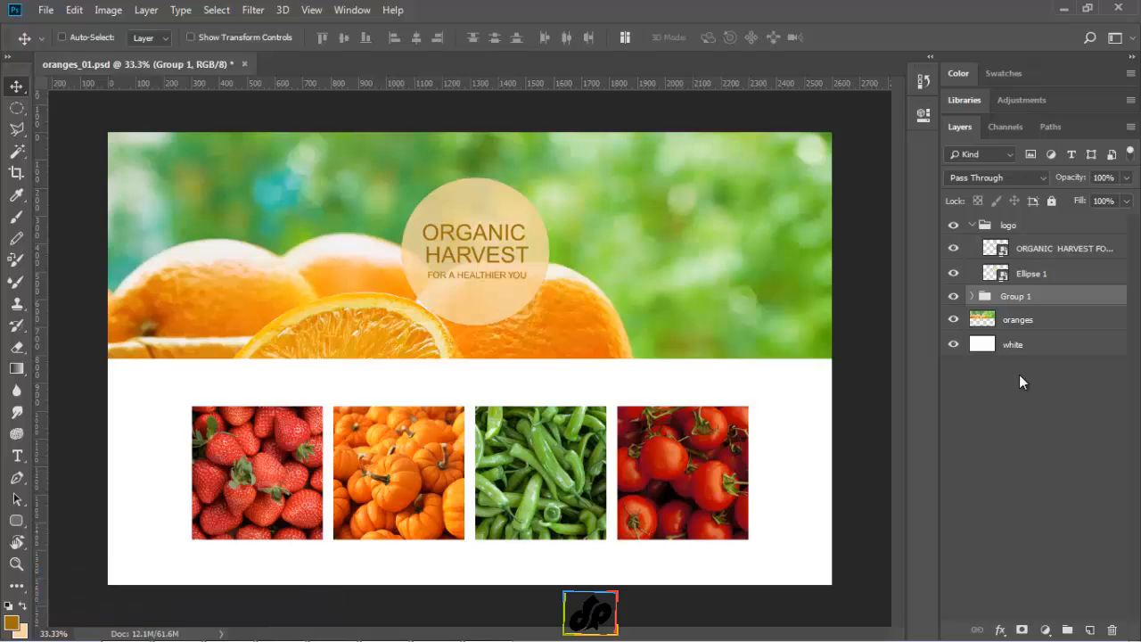
{"action": "left_click", "coordinate": [972, 296]}
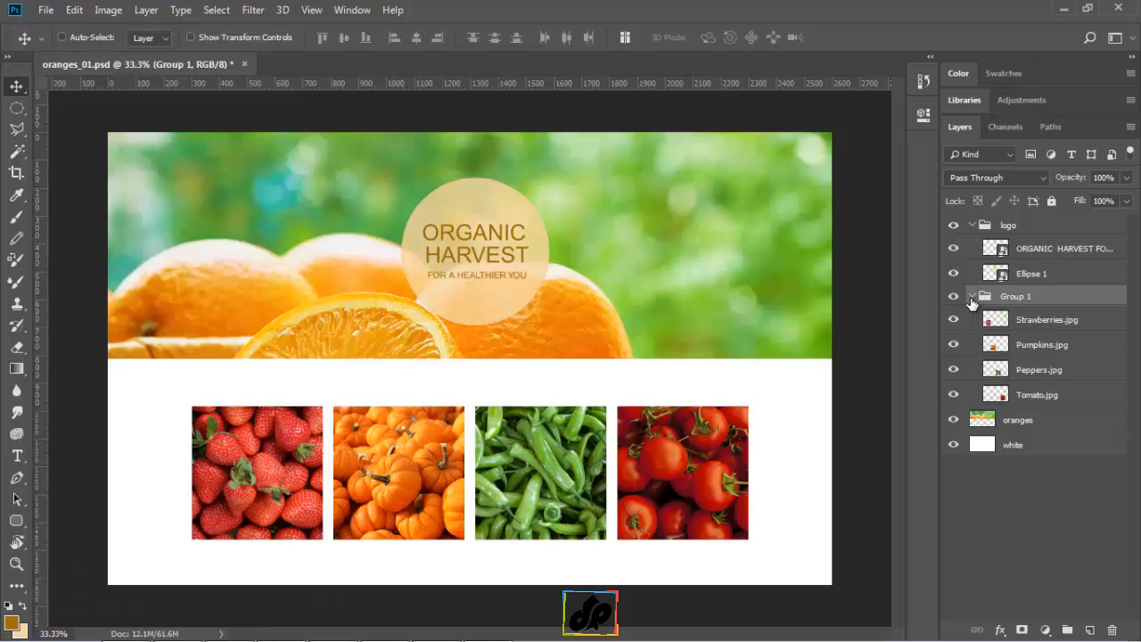
Move the Strawberries layer out of Group 1 above the logo group, and return it to Group 1 between Pumpkins and Peppers.
{"action": "left_click", "coordinate": [1023, 325]}
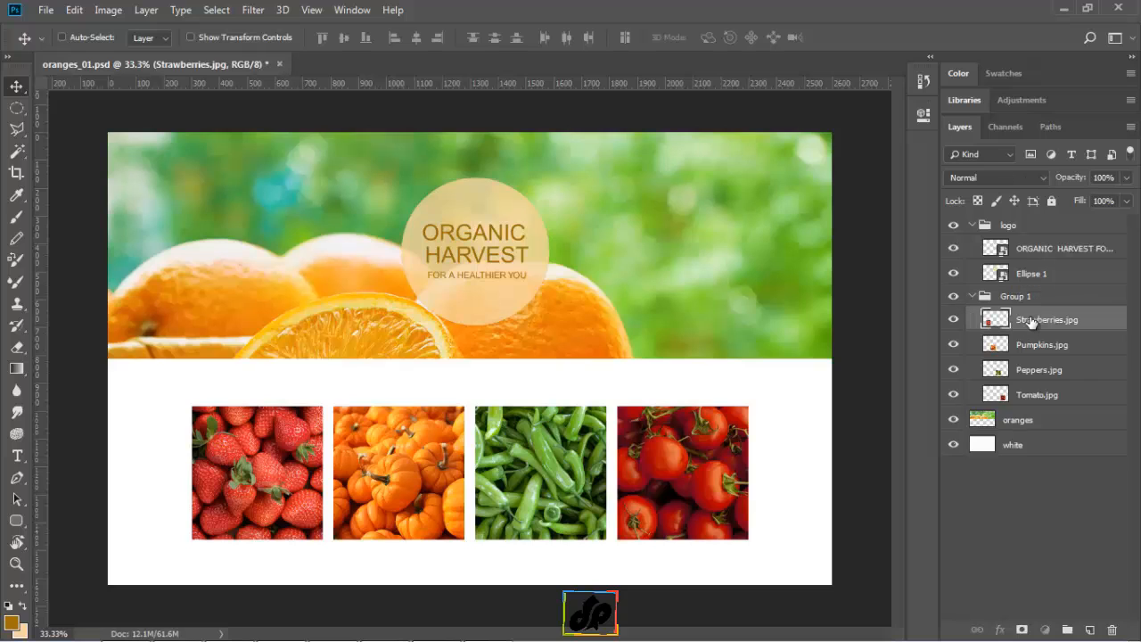
{"action": "left_click_drag", "start_coordinate": [1023, 325], "coordinate": [1019, 260]}
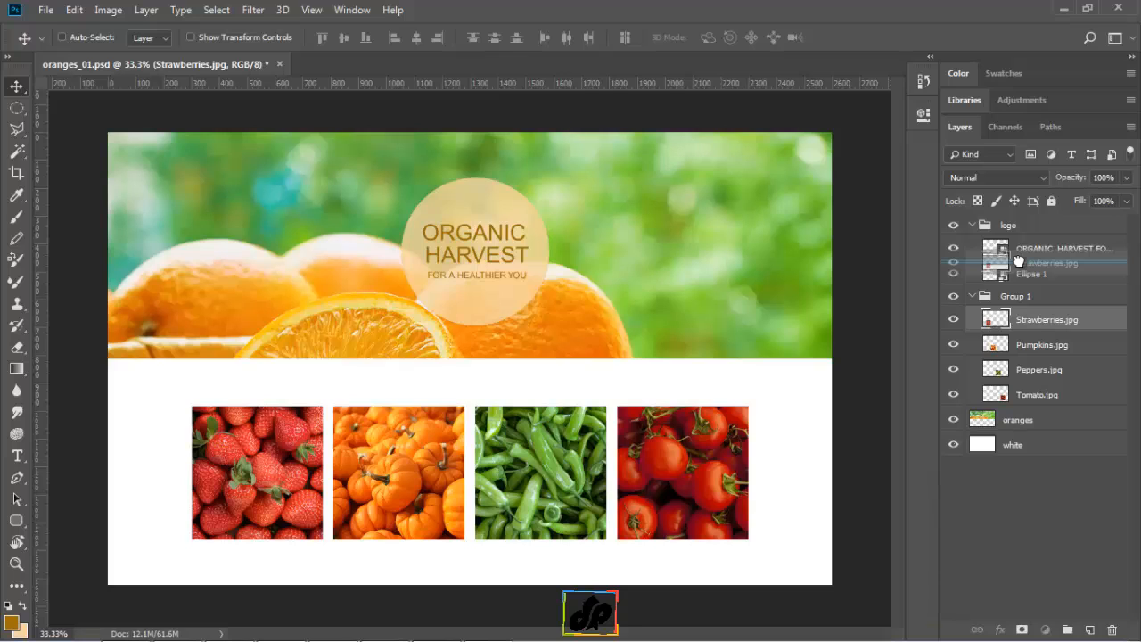
{"action": "left_click_drag", "start_coordinate": [1019, 261], "coordinate": [1012, 215]}
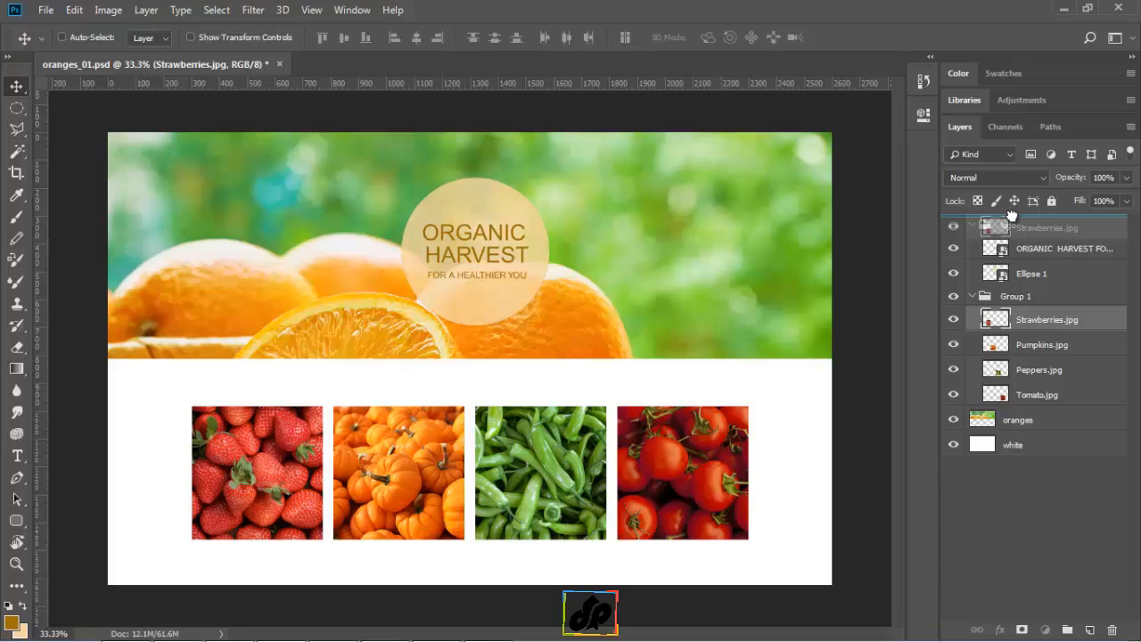
{"action": "left_click_drag", "start_coordinate": [1011, 216], "coordinate": [1013, 221]}
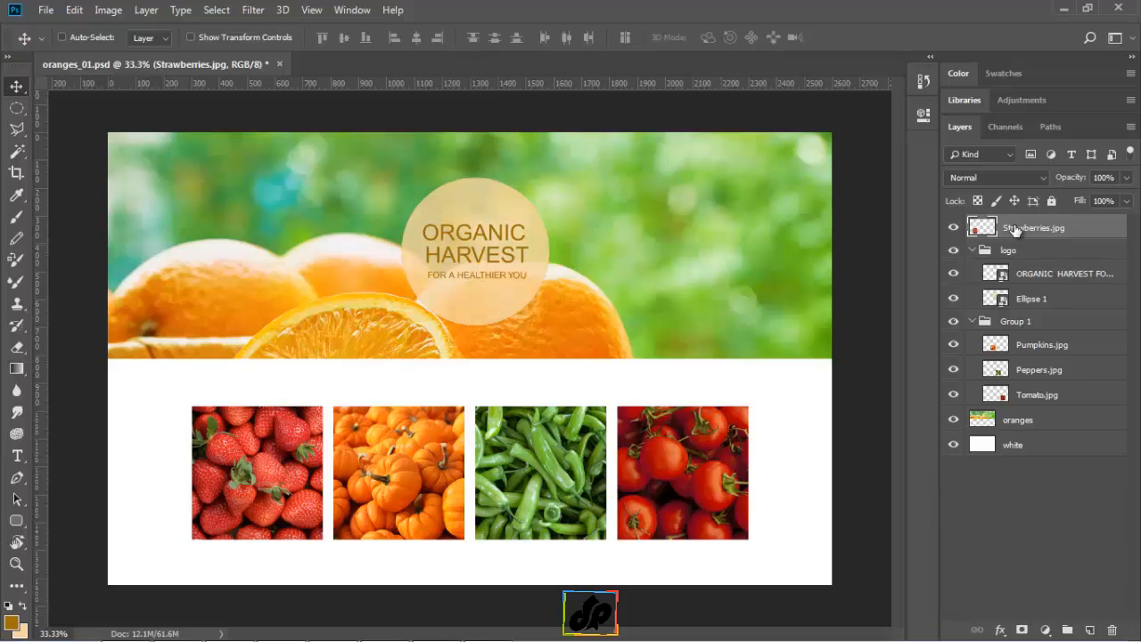
{"action": "left_click_drag", "start_coordinate": [1015, 230], "coordinate": [1030, 362]}
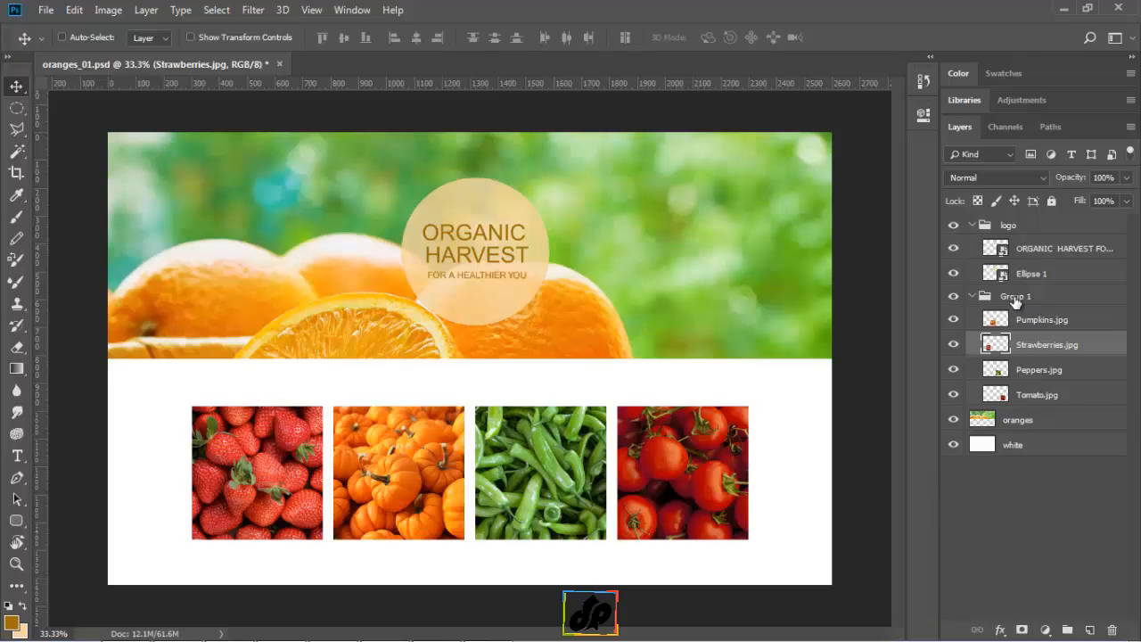
Nest Group 1 inside the logo group, and move it back out to the top of the layer stack above logo.
{"action": "left_click", "coordinate": [1015, 301]}
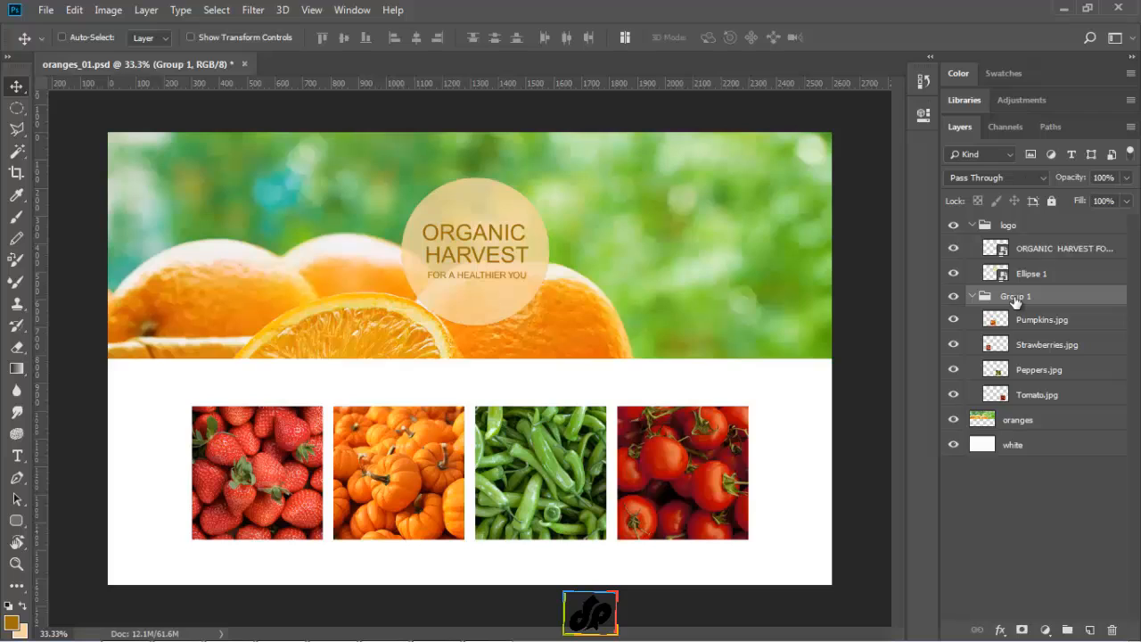
{"action": "left_click_drag", "start_coordinate": [1015, 302], "coordinate": [1007, 229]}
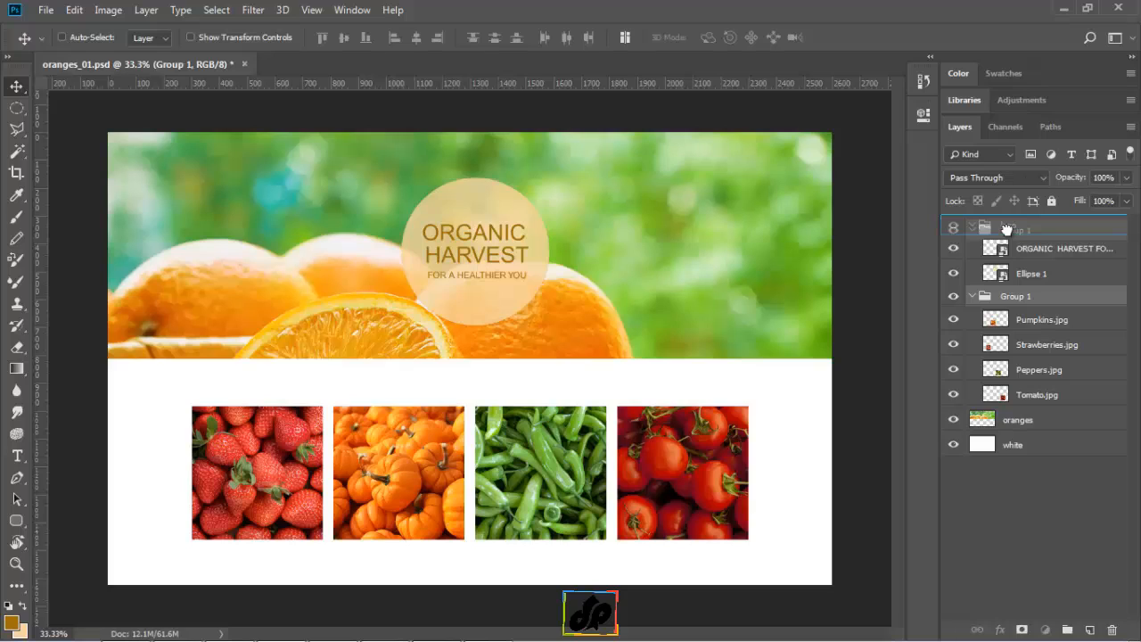
{"action": "left_click_drag", "start_coordinate": [1006, 229], "coordinate": [1008, 233]}
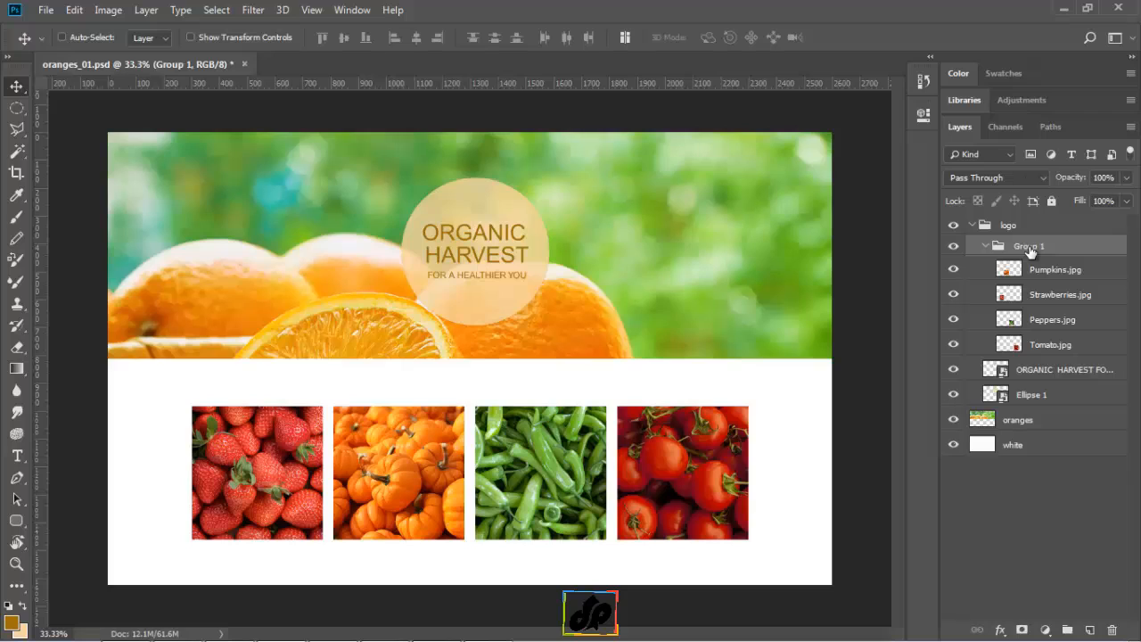
{"action": "left_click_drag", "start_coordinate": [1030, 252], "coordinate": [1029, 214]}
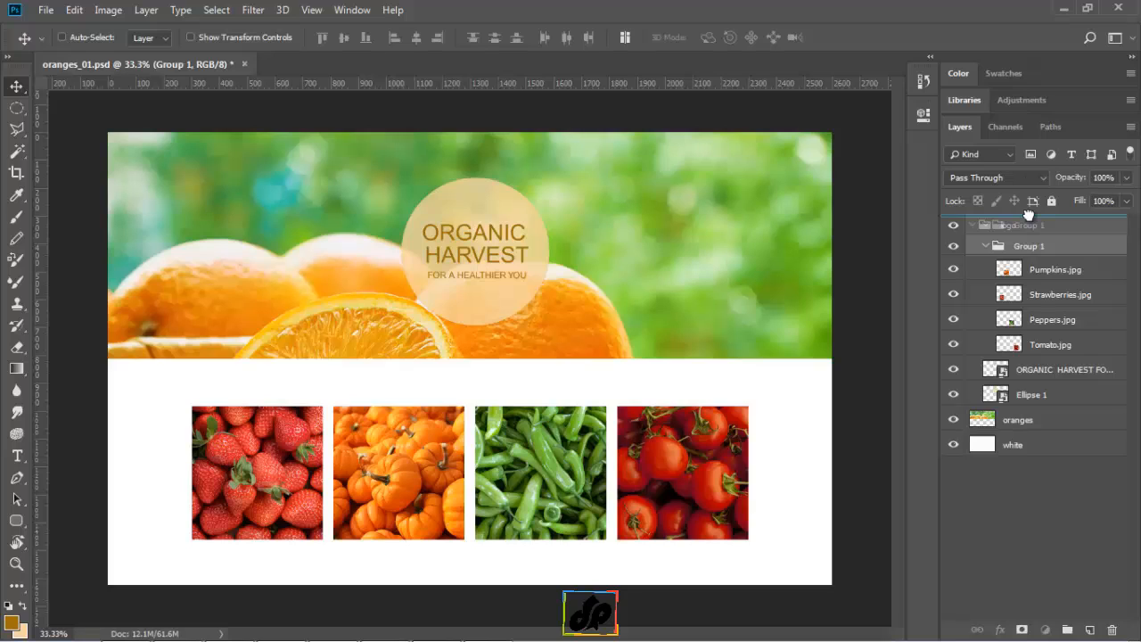
{"action": "left_click_drag", "start_coordinate": [1029, 214], "coordinate": [1031, 220]}
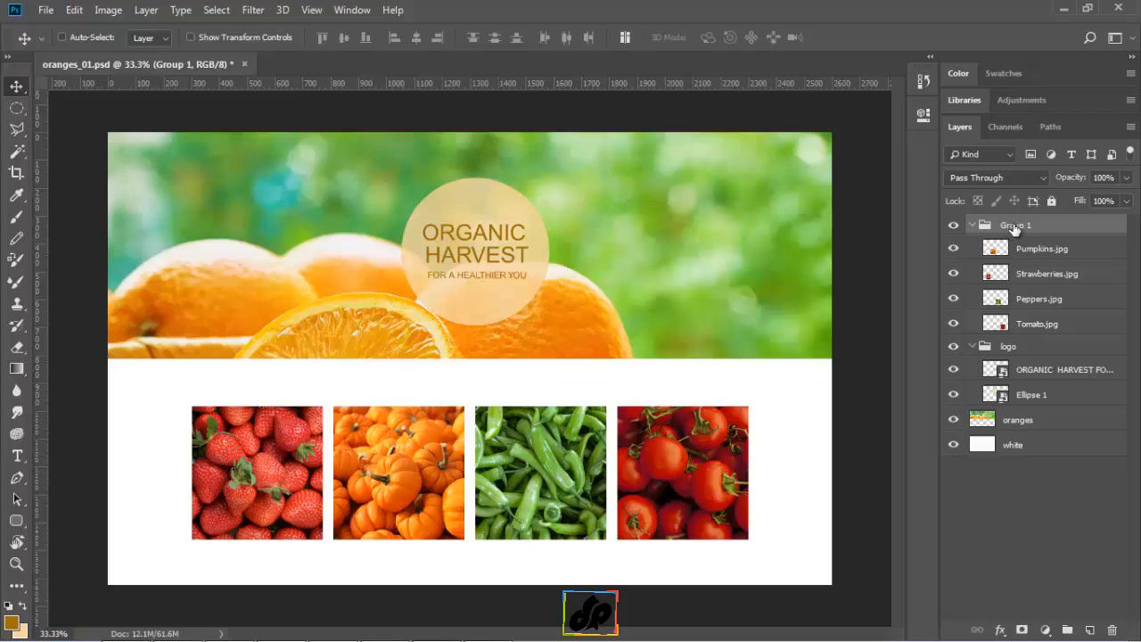
Rename Group 1 as "small photos".
{"action": "double_click", "coordinate": [1014, 224]}
{"action": "type", "text": "small photoesotos"}
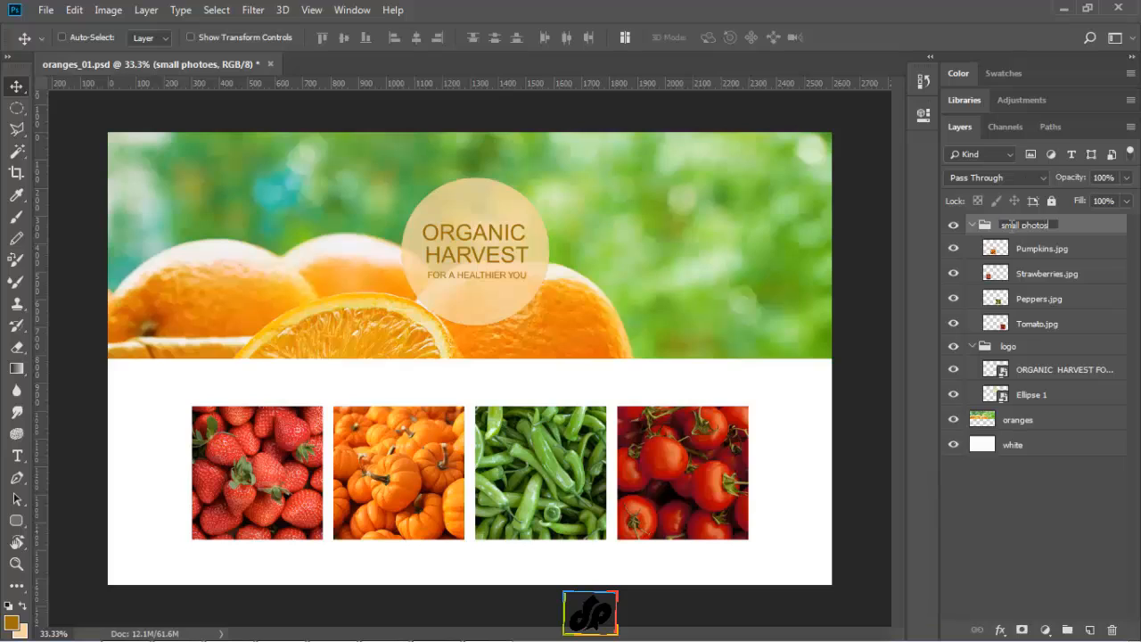
{"action": "key", "text": "Return"}
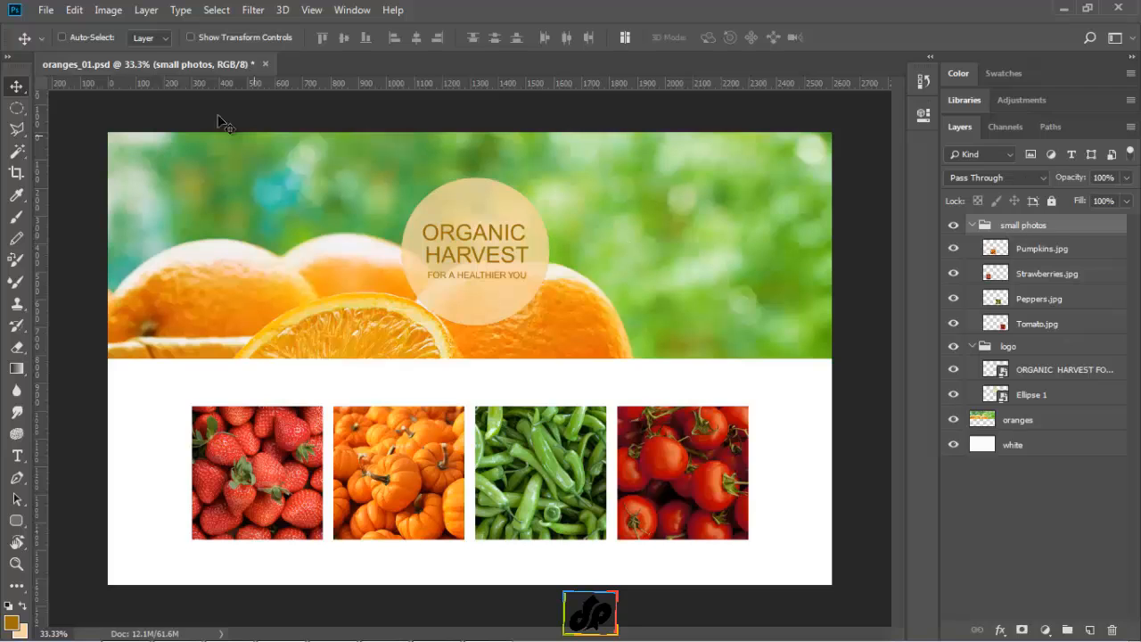
Save the document under the new name oranges_02.psd in the Images folder.
{"action": "left_click", "coordinate": [50, 11]}
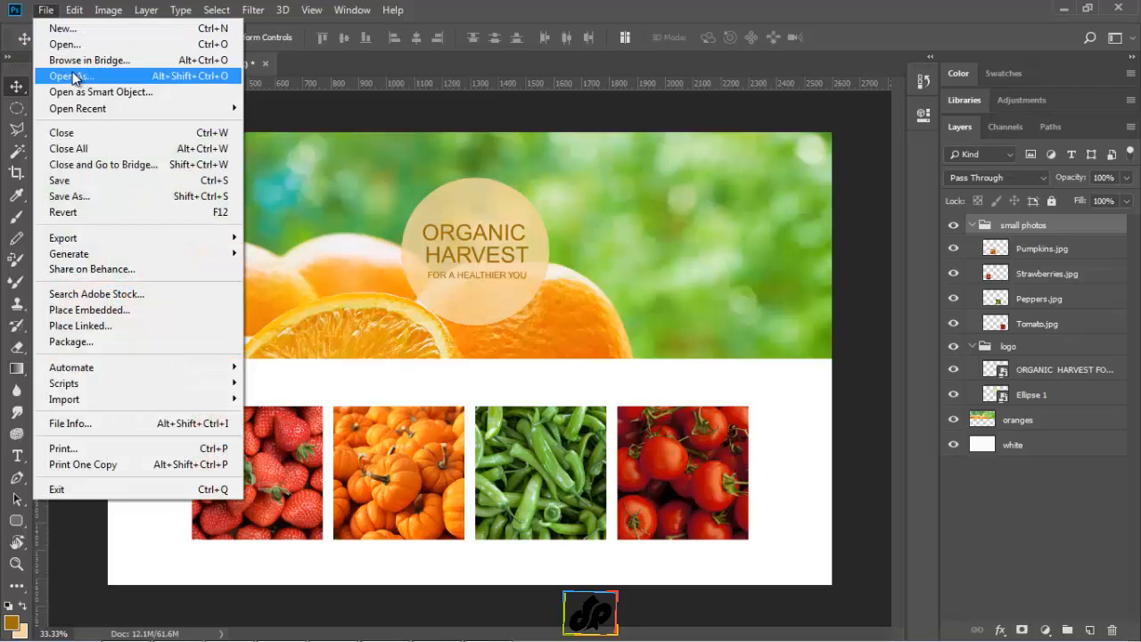
{"action": "left_click", "coordinate": [72, 196]}
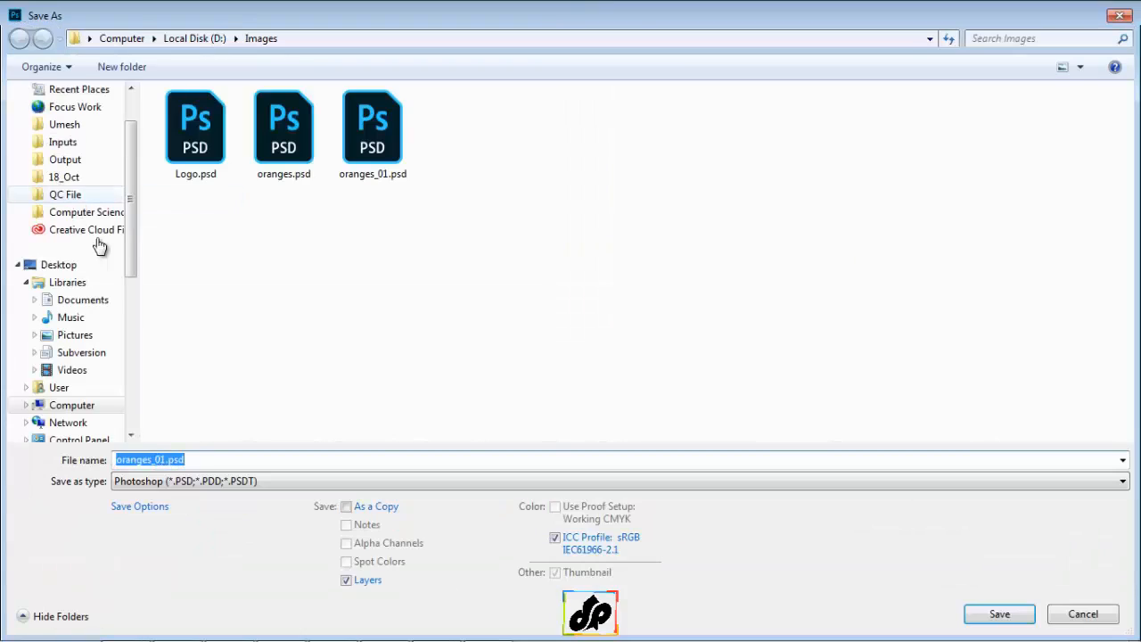
{"action": "left_click", "coordinate": [166, 462]}
{"action": "key", "text": "shift+Left"}
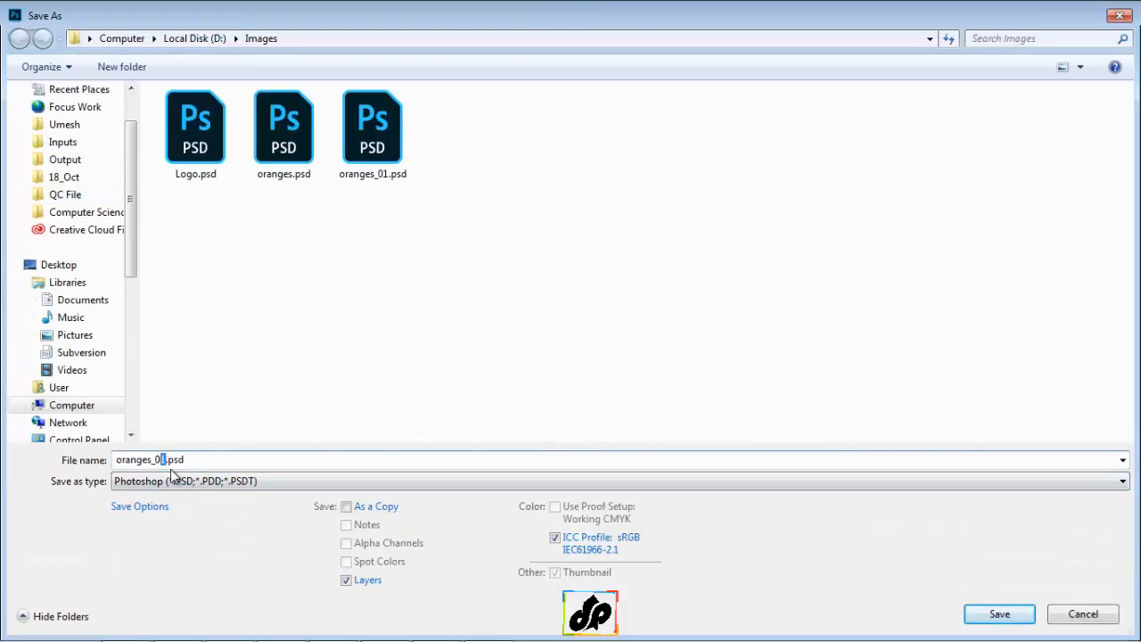
{"action": "type", "text": "2"}
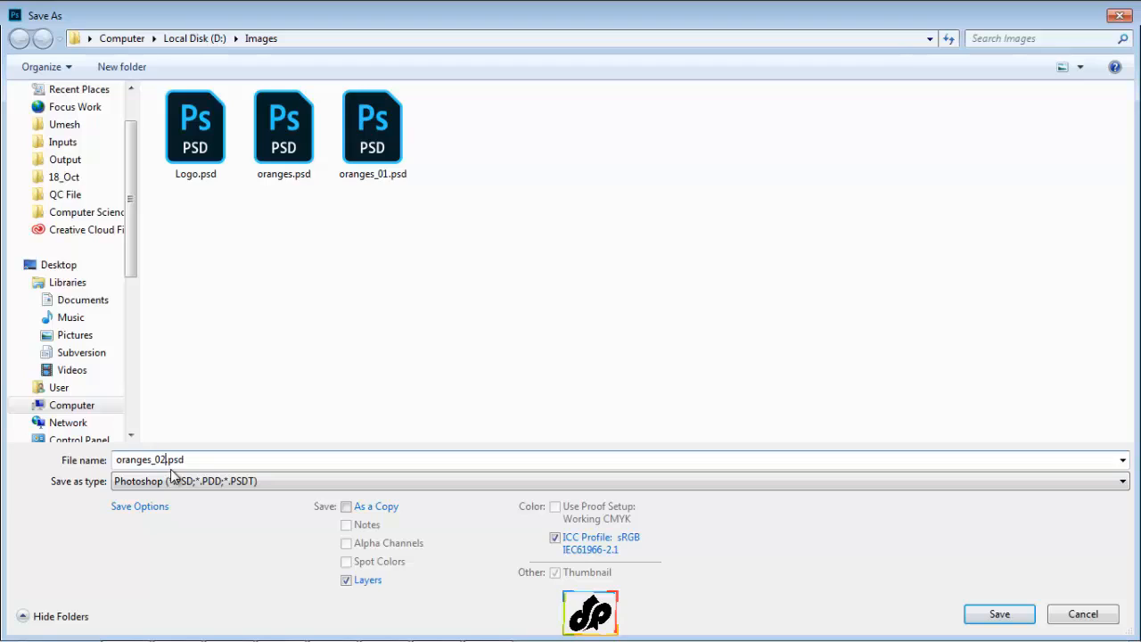